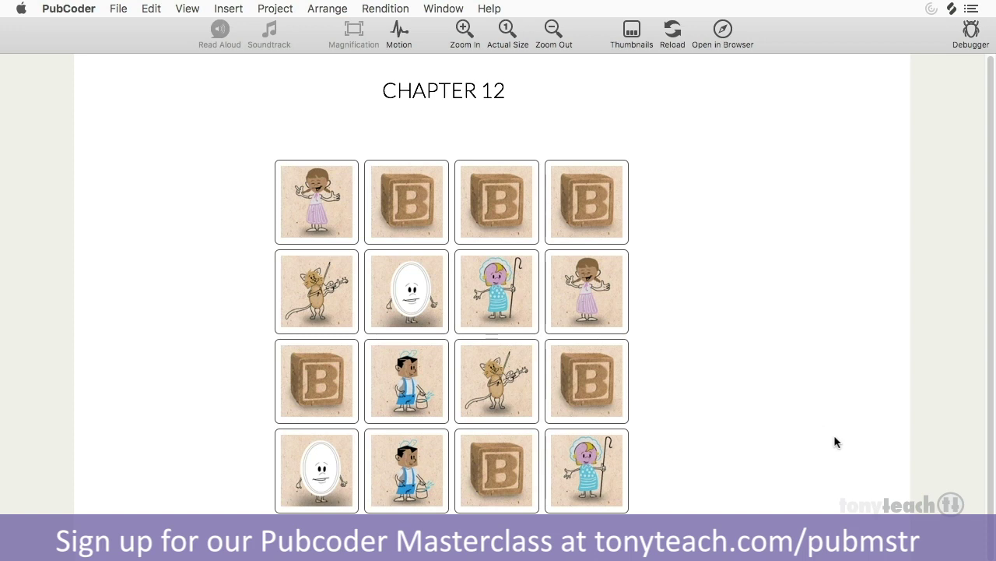
- Turn over the egg and spoon cards in the Chapter 12 memory game and match the two green-bonnet character cards
click(411, 220)
click(490, 218)
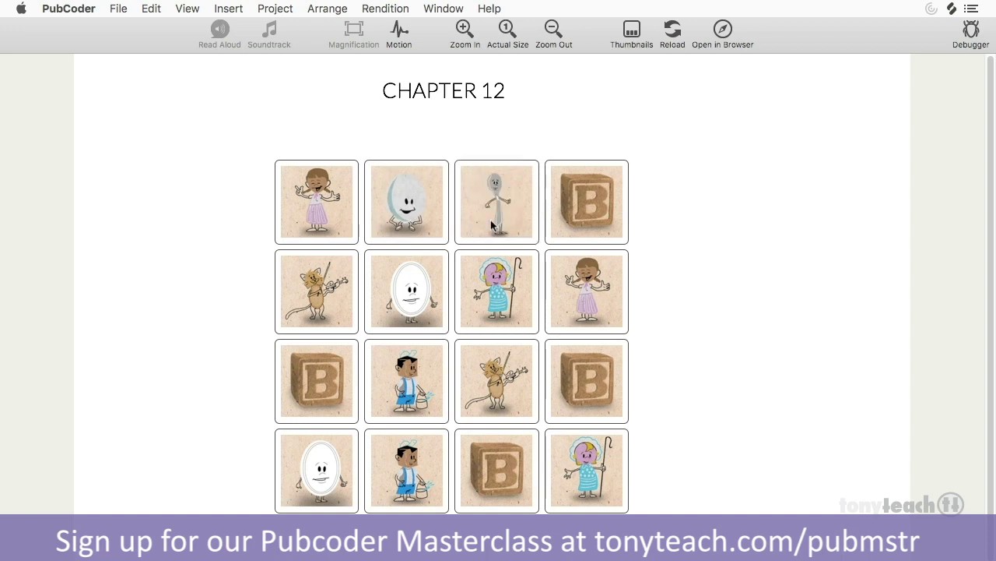
click(590, 210)
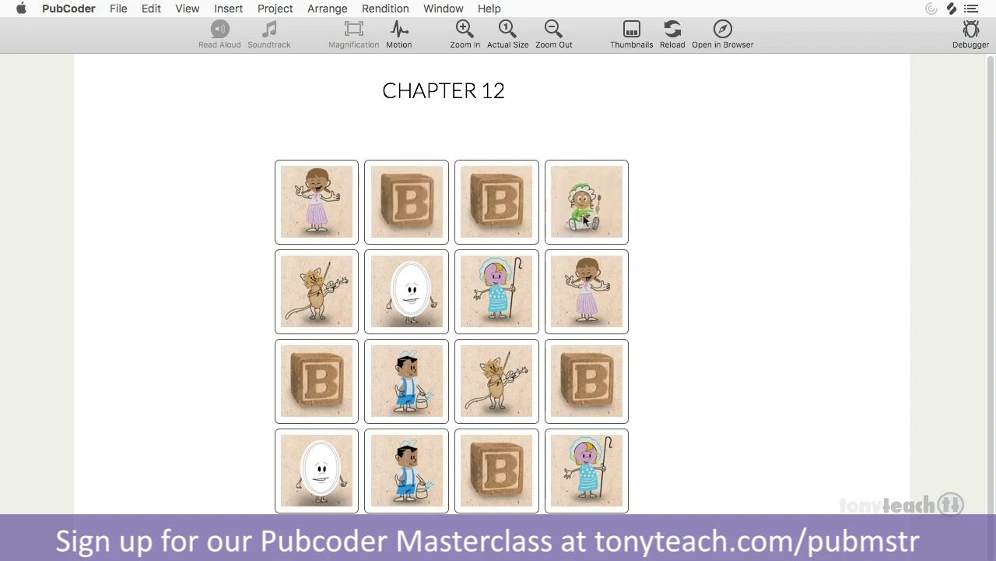
click(318, 388)
- Finish the memory game by matching the two egg cards and the two spoon cards
click(415, 219)
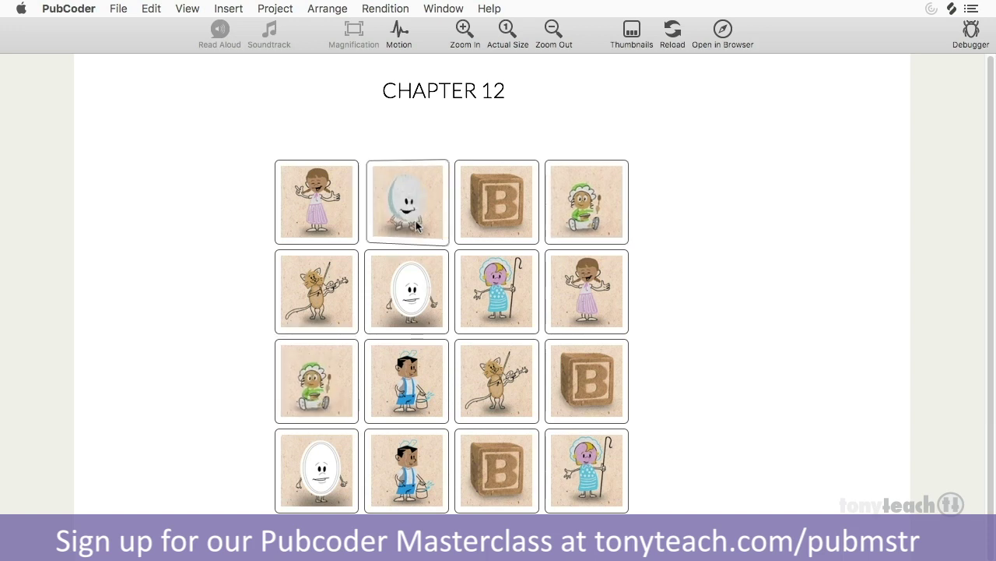
click(490, 479)
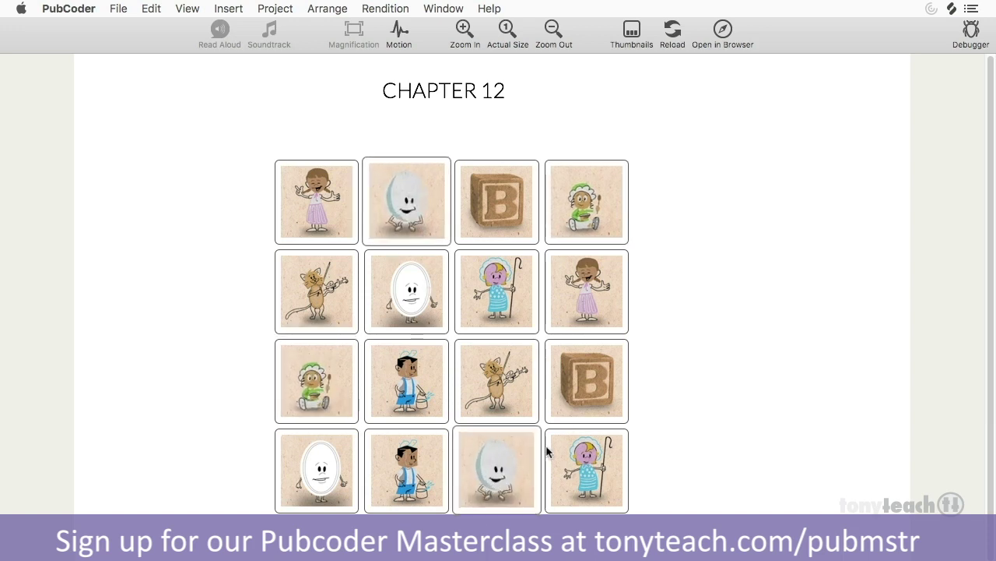
click(577, 378)
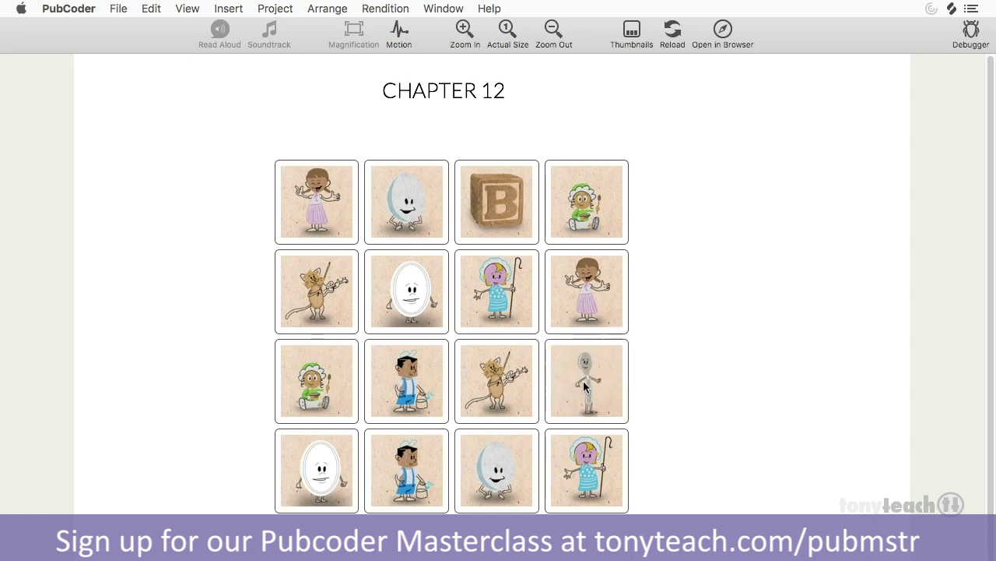
click(480, 208)
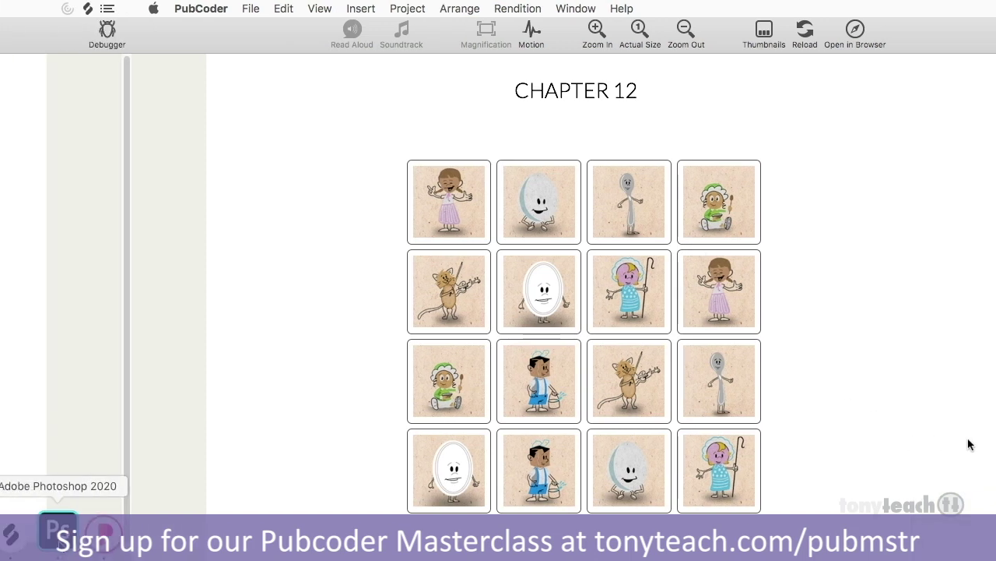
- Switch to Photoshop, hide the Rounded Rectangle 1, letter_B and Layer 1 layers, and select the old-paper-texture2 background layer
click(26, 533)
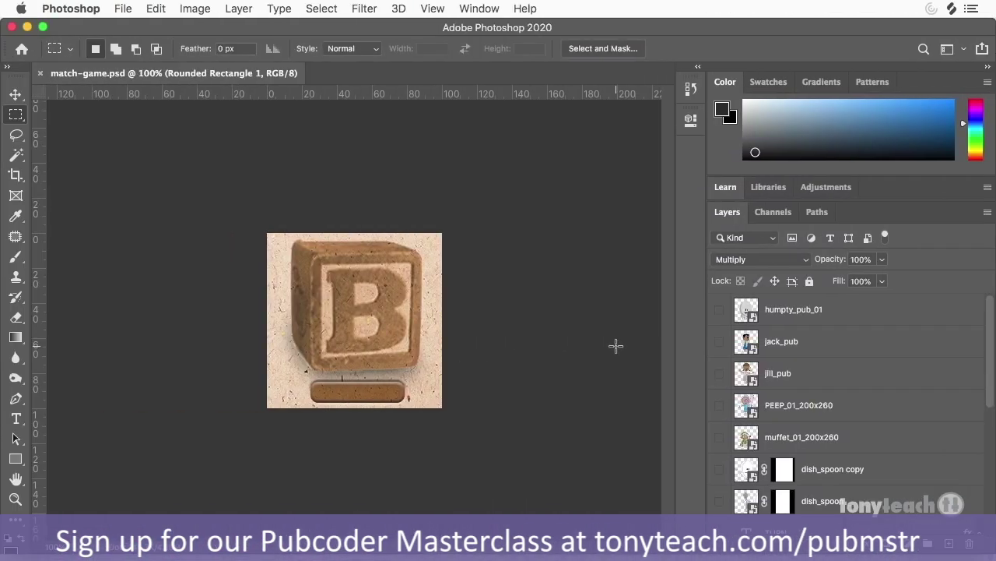
scroll(729, 367, down, 3)
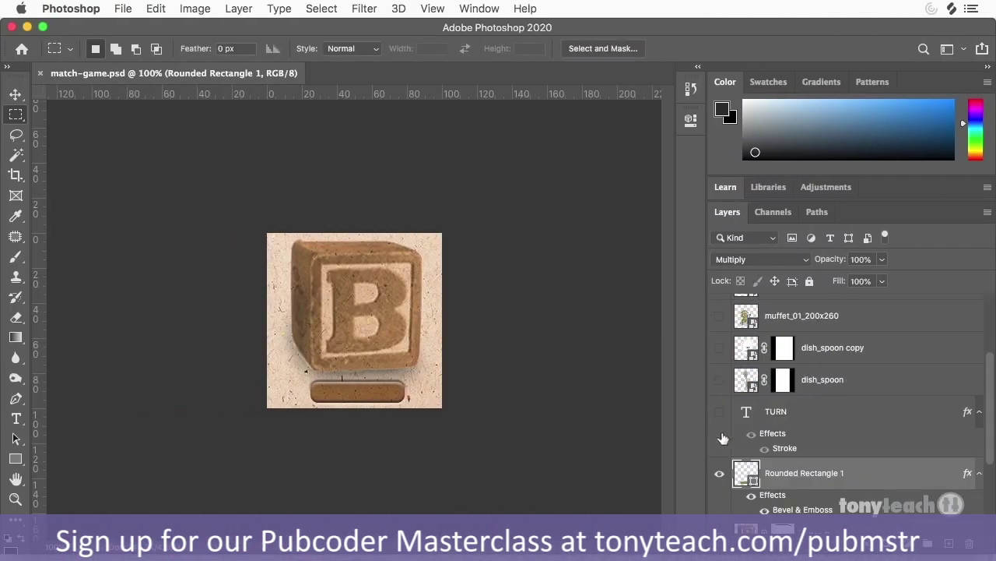
scroll(724, 438, up, 3)
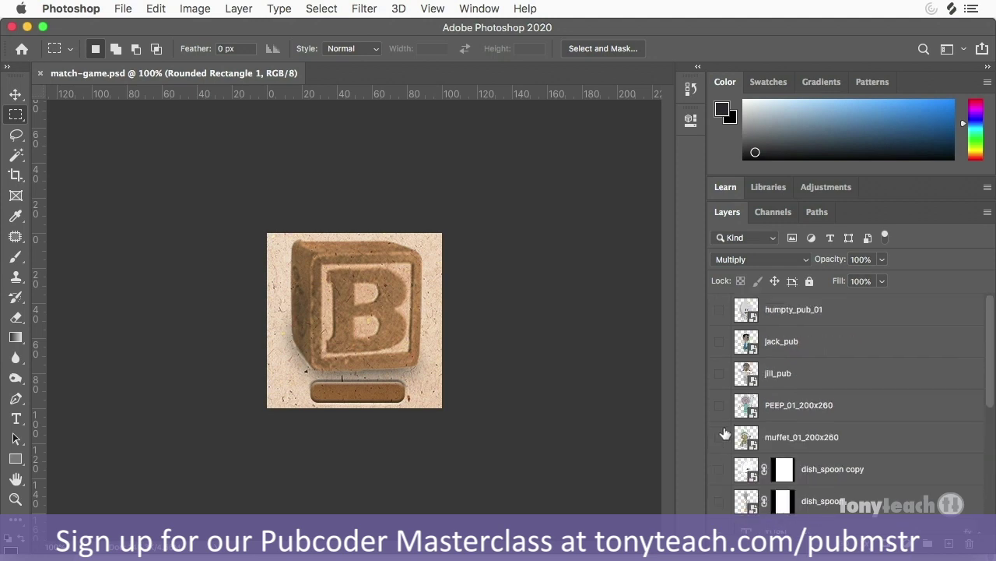
scroll(730, 428, down, 5)
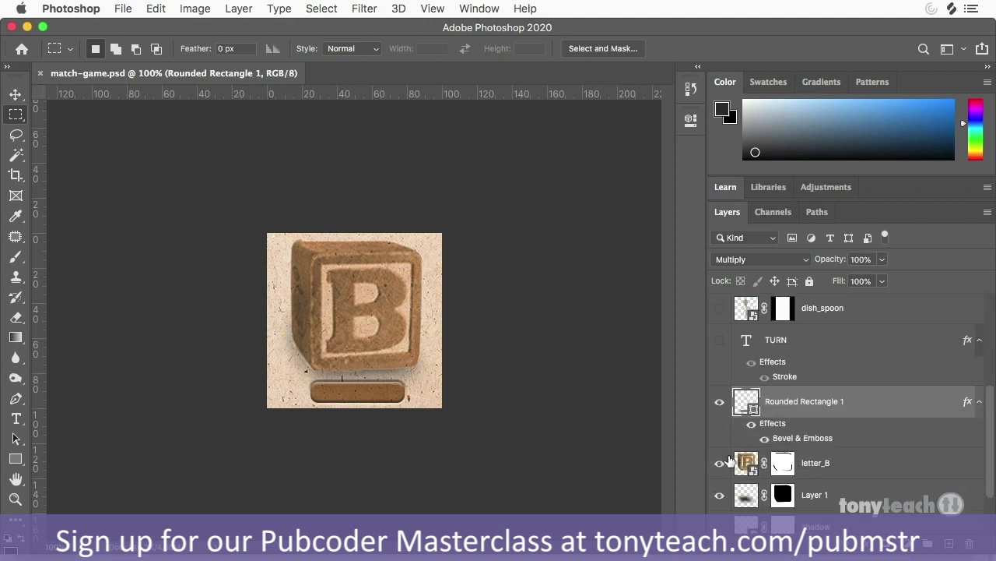
drag(719, 401, 719, 498)
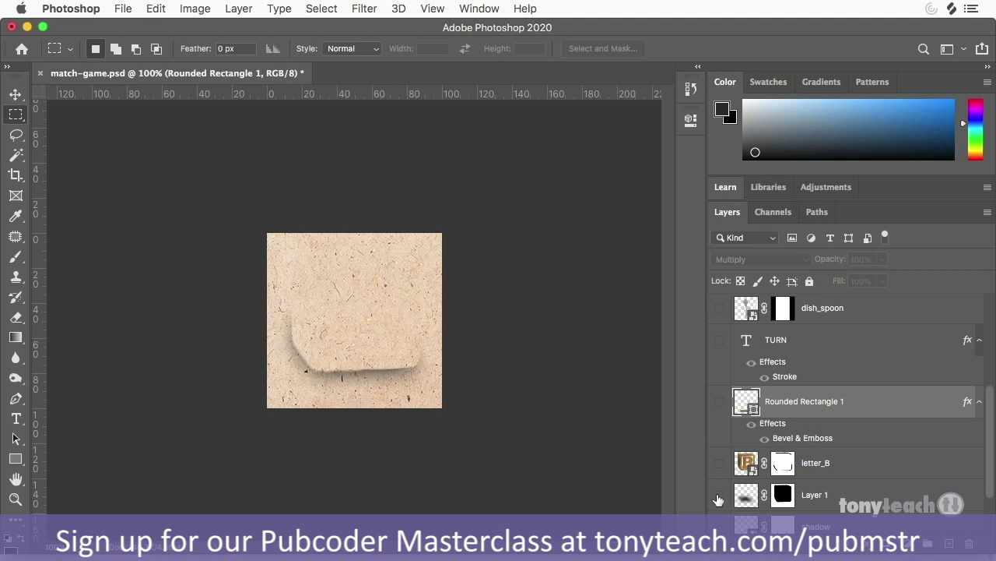
scroll(718, 498, down, 2)
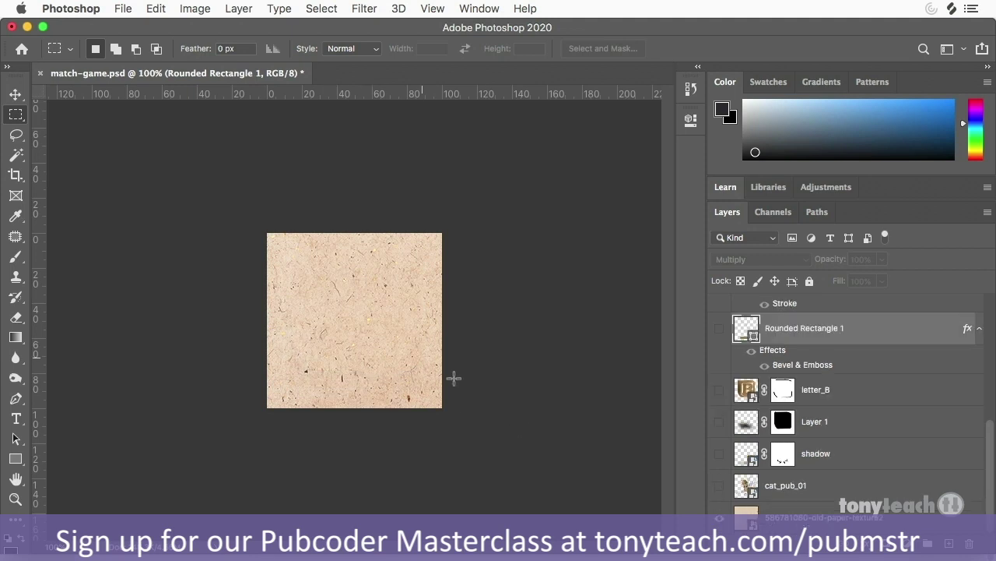
click(825, 522)
- Preview the dish_spoon, dish_spoon copy and muffet_01_200x260 layers one at a time over the paper background, hiding each again
scroll(802, 502, up, 3)
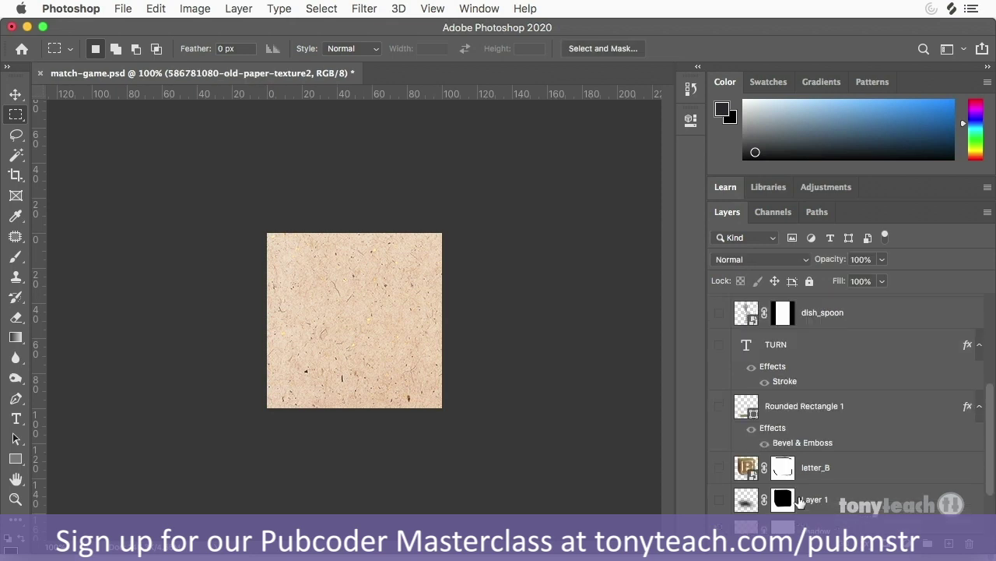
scroll(748, 426, up, 1)
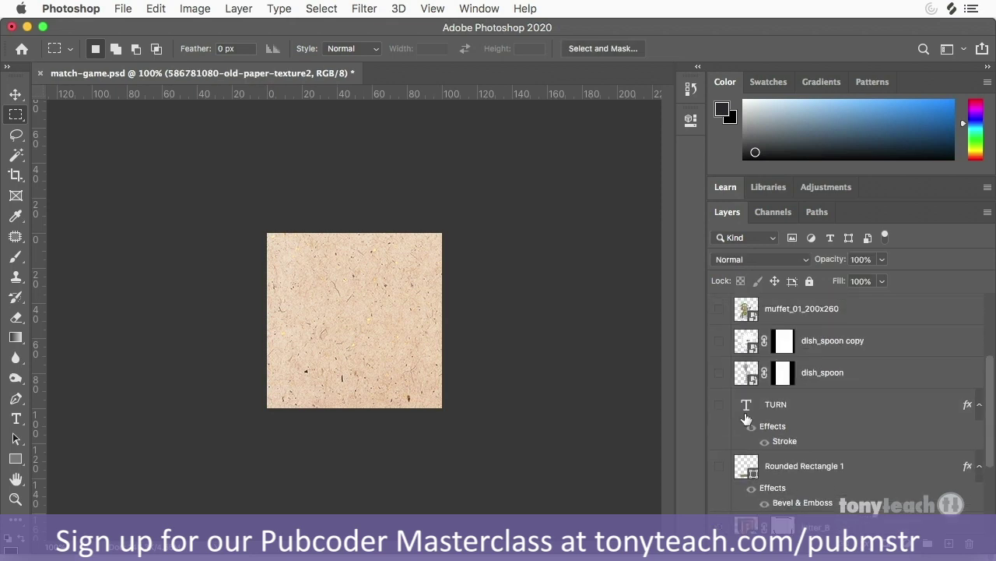
click(719, 376)
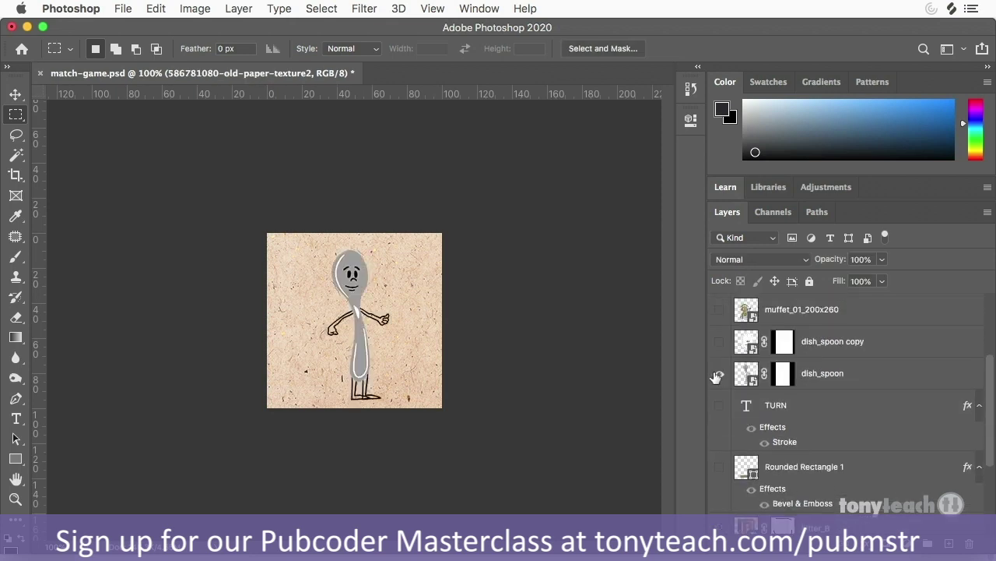
click(719, 376)
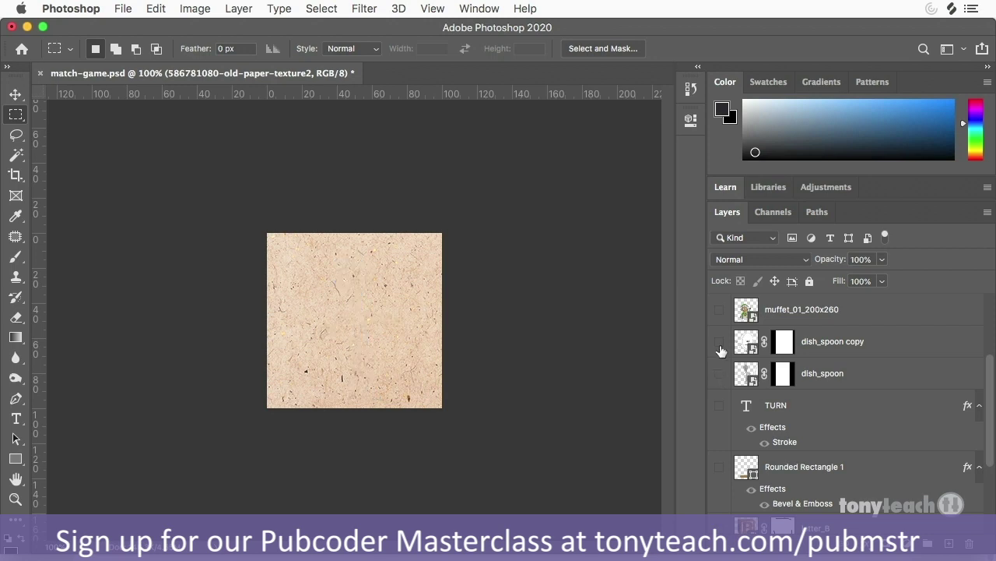
click(720, 342)
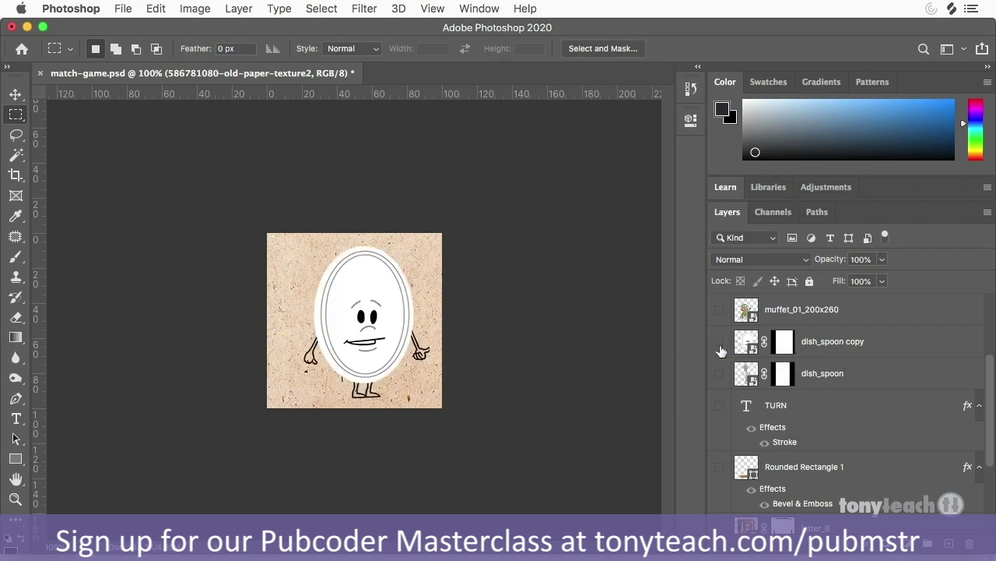
click(719, 343)
click(719, 311)
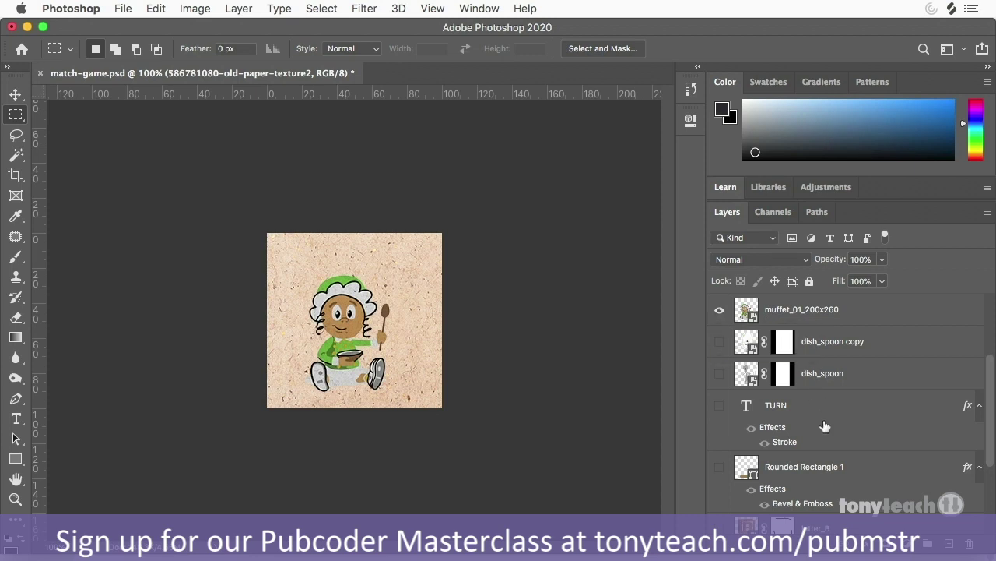
scroll(789, 404, down, 3)
scroll(789, 406, up, 5)
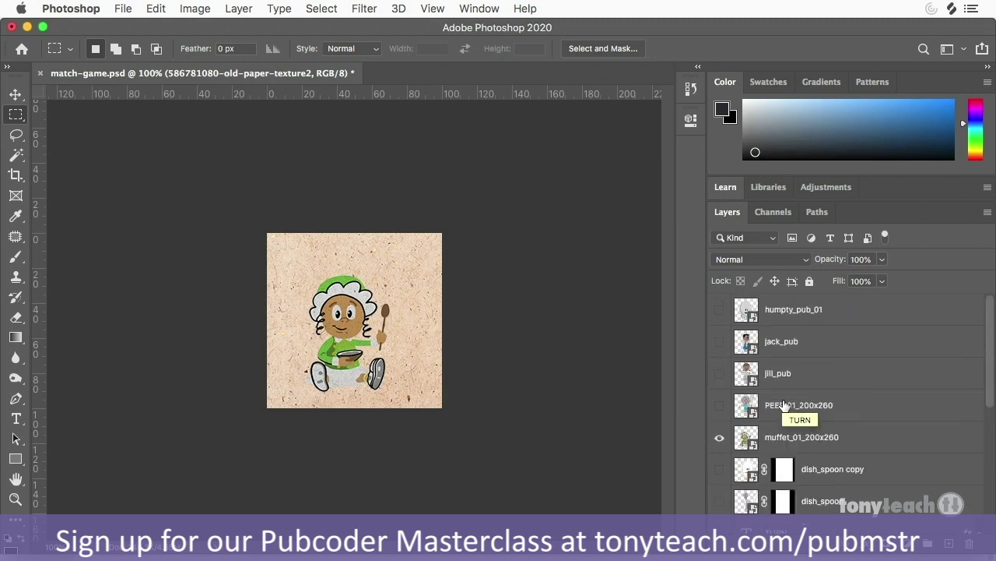
click(720, 437)
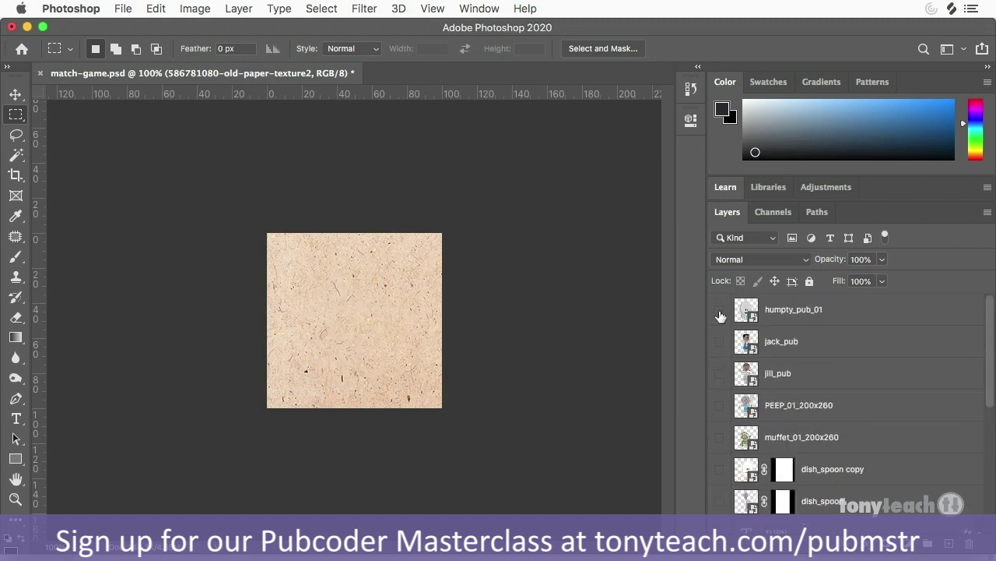
- Preview the humpty_pub_01 layer with and without the Layer 1 shadow, and hide both again
click(720, 311)
scroll(735, 389, down, 4)
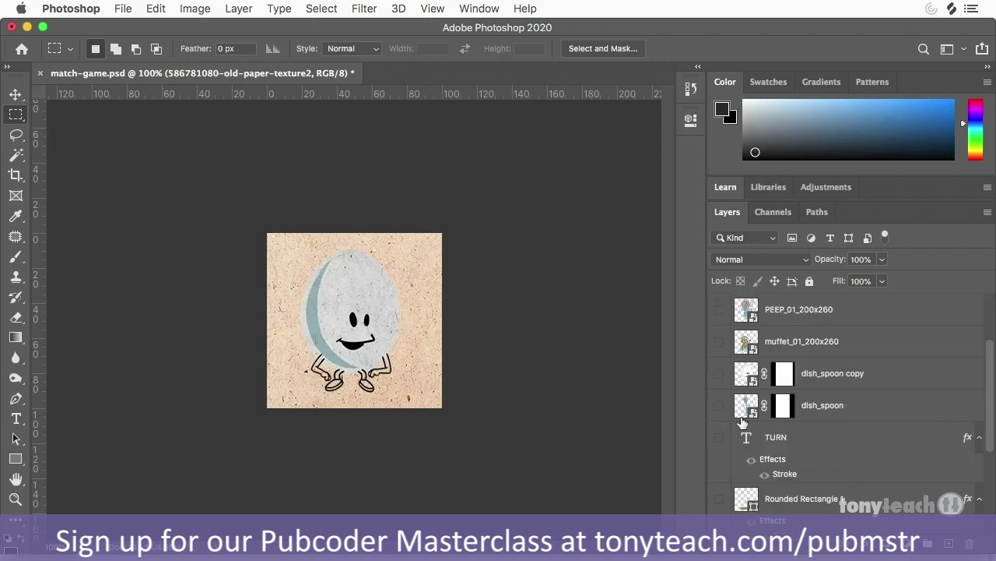
scroll(740, 419, down, 4)
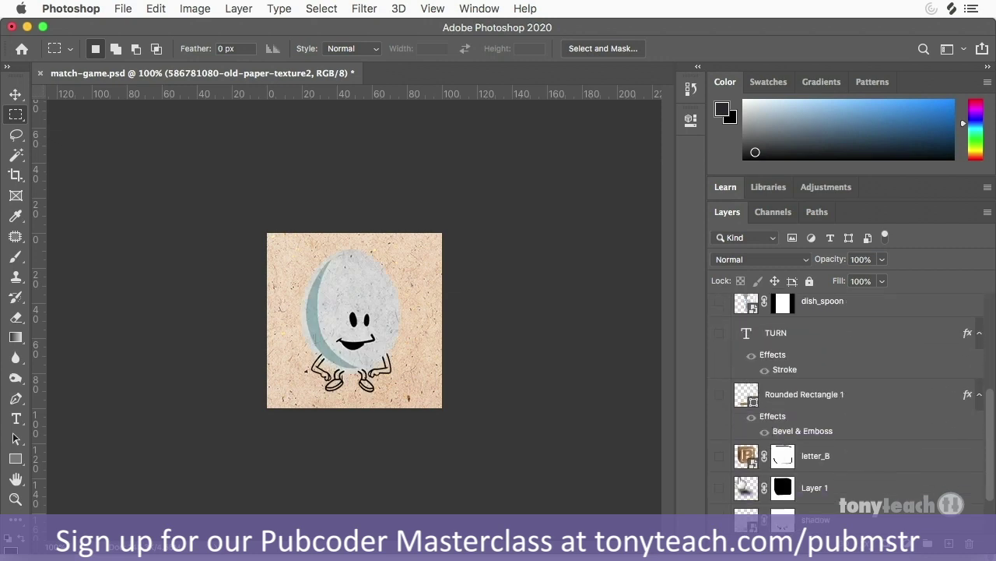
click(719, 488)
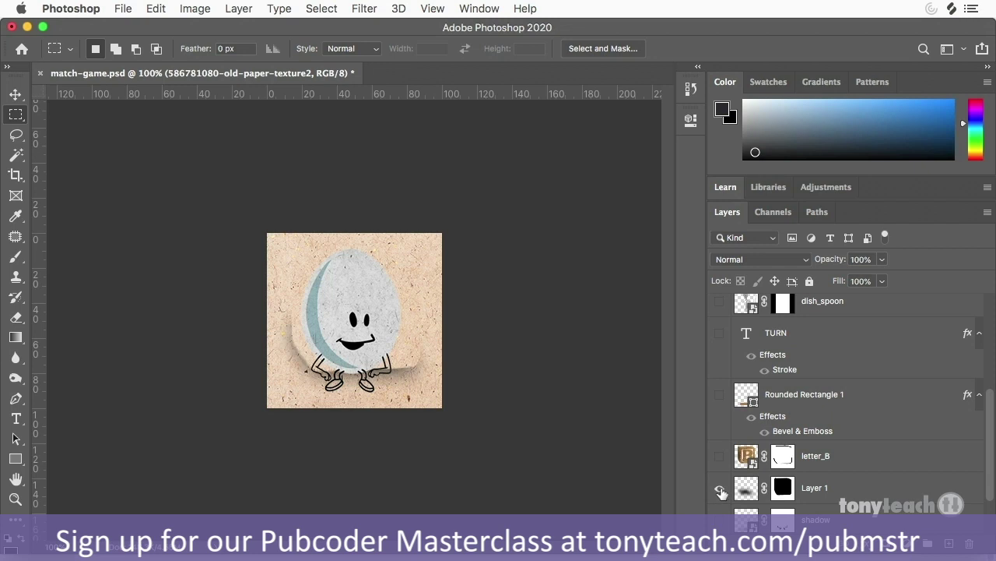
click(719, 488)
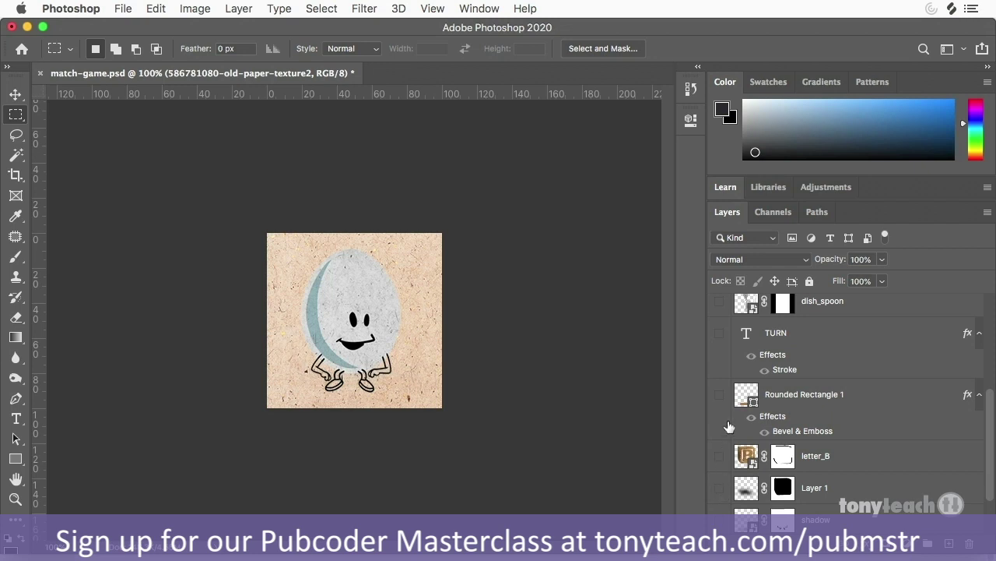
scroll(728, 425, up, 5)
click(719, 311)
- Compose the card-back image by showing the letter_B, Rounded Rectangle 1 and Layer 1 layers over the paper background
scroll(737, 407, down, 5)
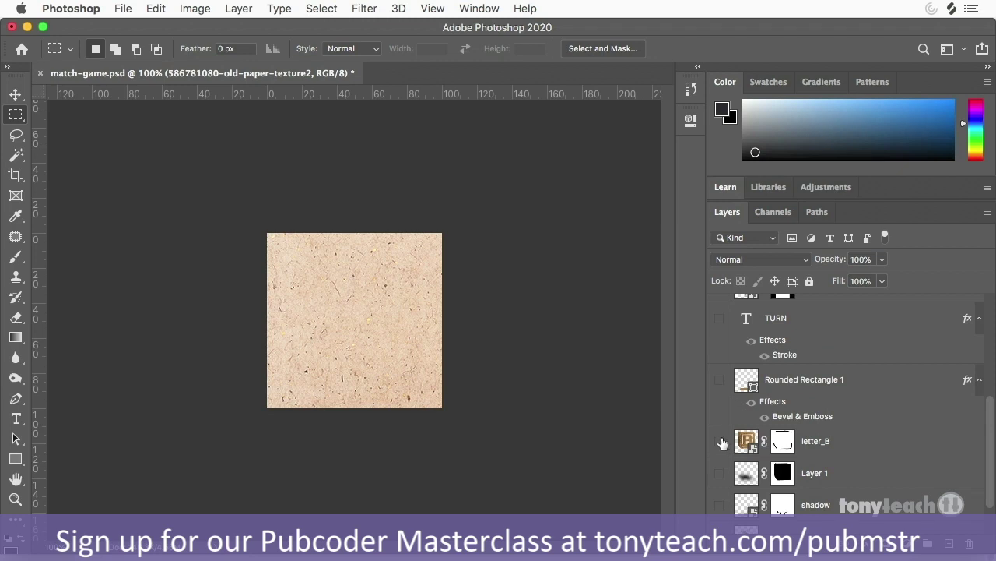
click(720, 441)
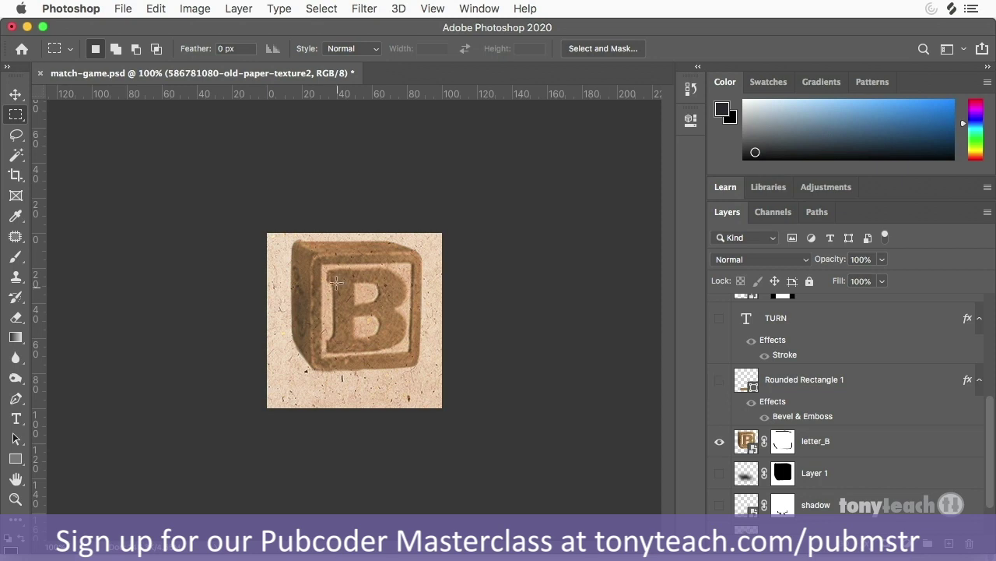
click(719, 382)
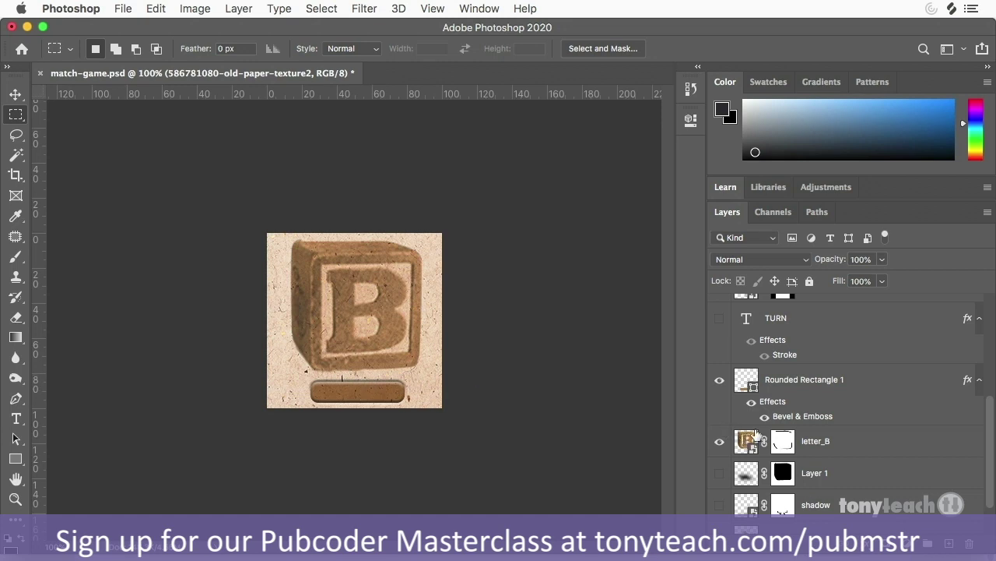
scroll(755, 440, down, 1)
click(720, 472)
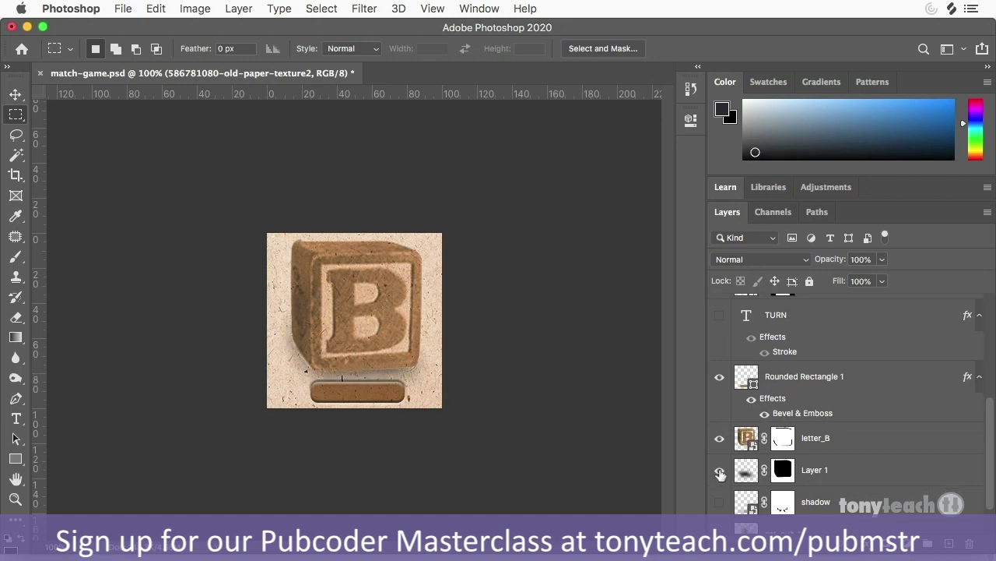
scroll(735, 476, down, 3)
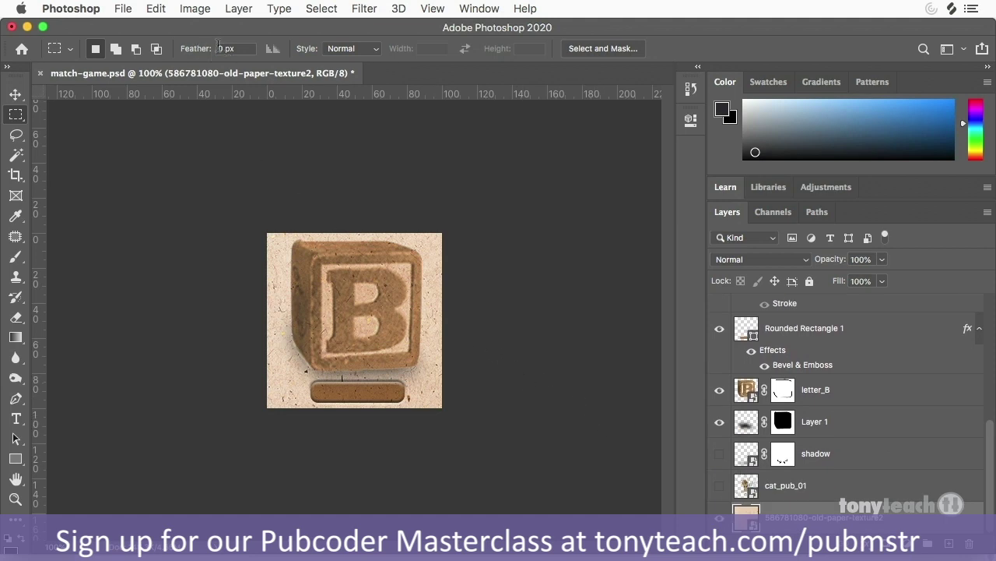
- Examine the Save for Web (Legacy) export settings for the block image and close them without exporting
click(133, 7)
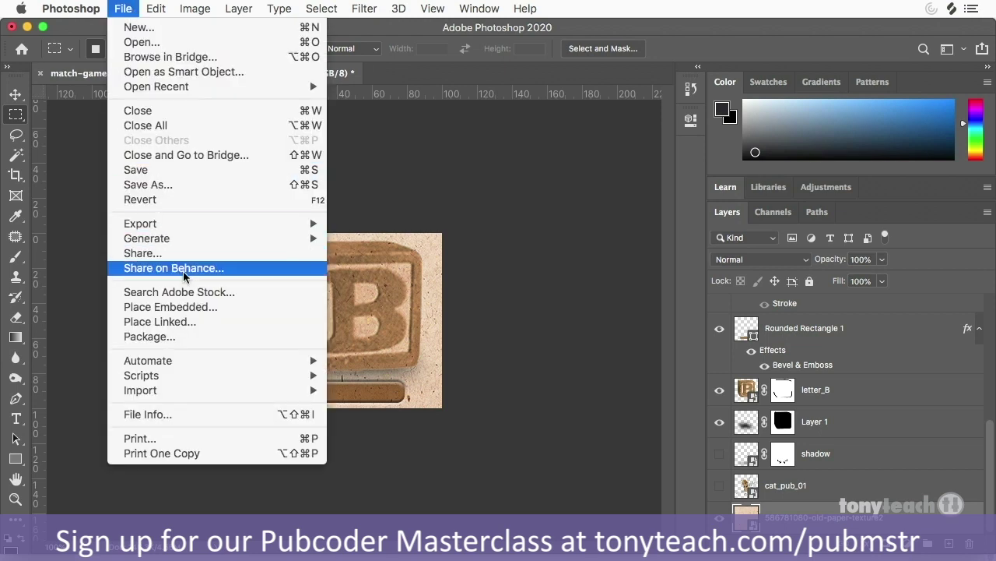
mouse_move(198, 227)
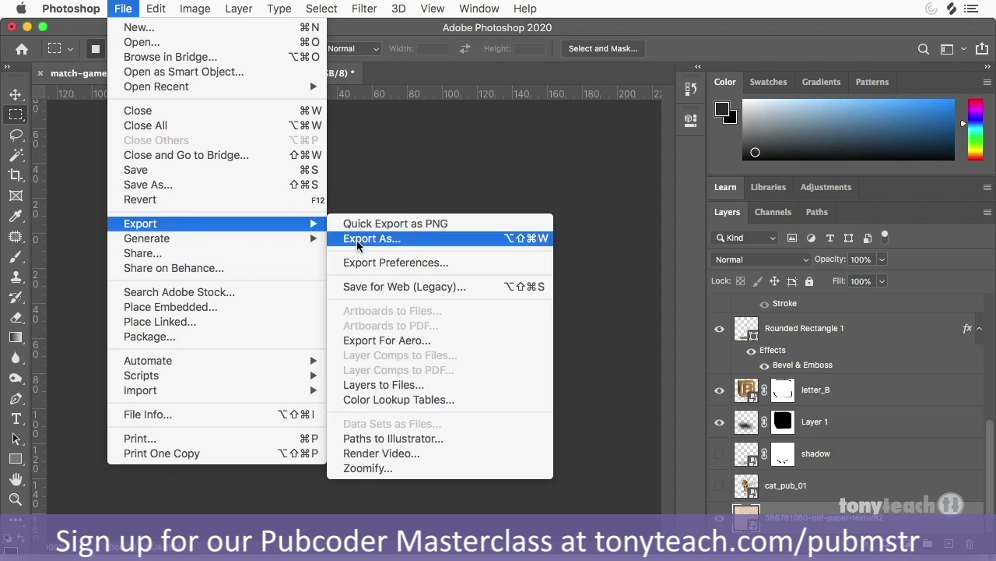
click(354, 287)
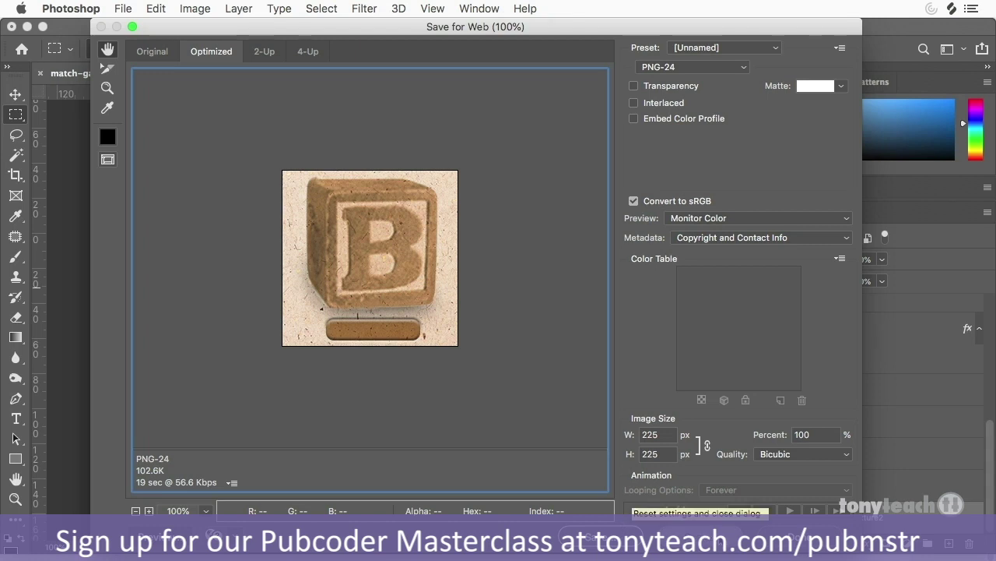
click(724, 537)
- Hide the Layer 1, letter_B and Rounded Rectangle 1 layers and show only jack_pub over the paper background
click(720, 421)
click(720, 389)
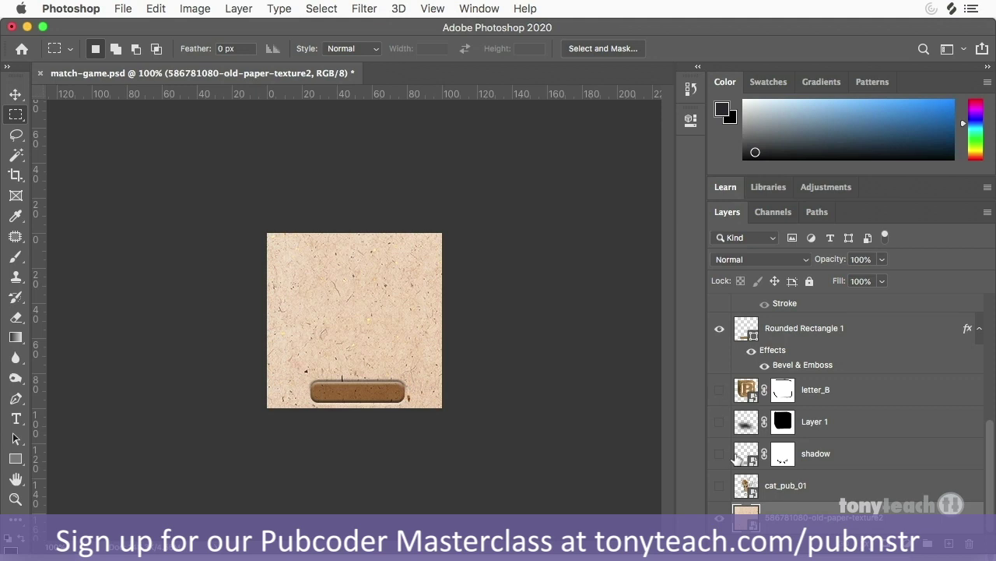
scroll(732, 467, up, 1)
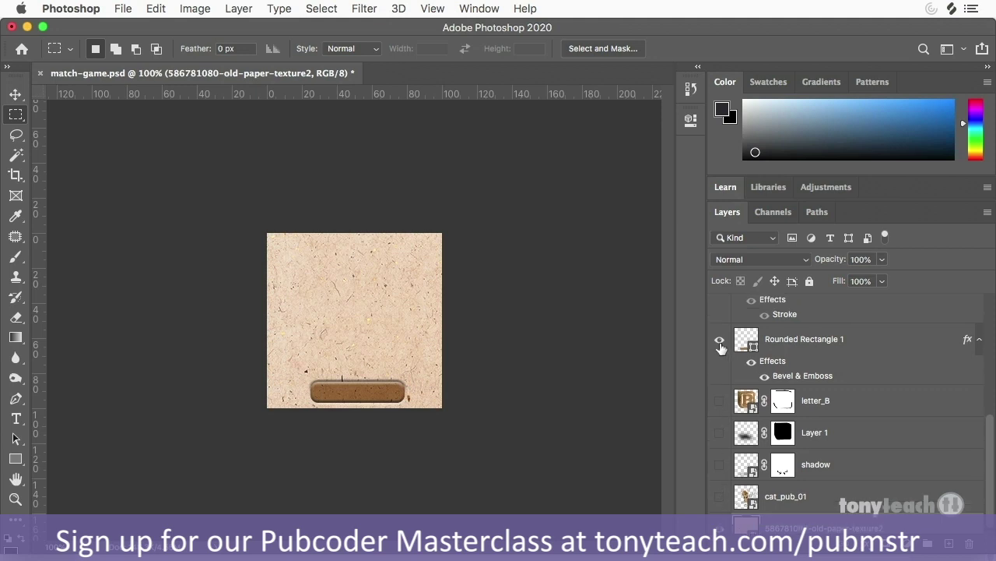
click(721, 340)
scroll(723, 396, up, 10)
click(719, 341)
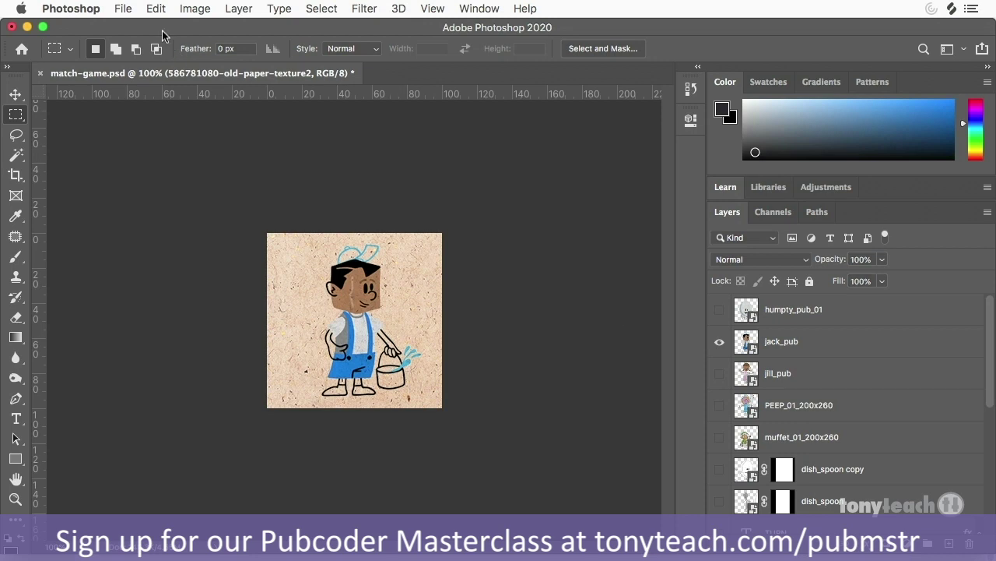
click(126, 10)
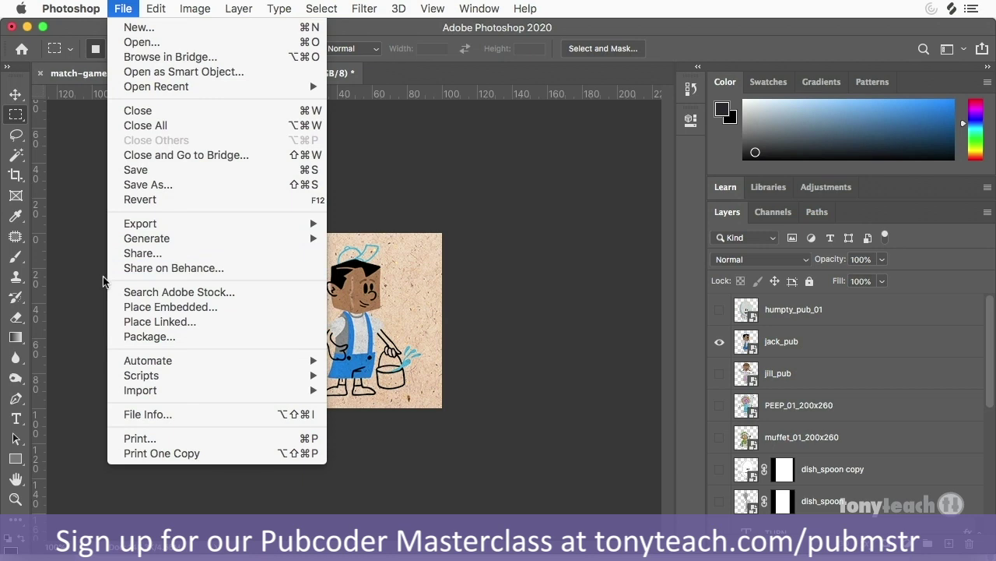
click(71, 281)
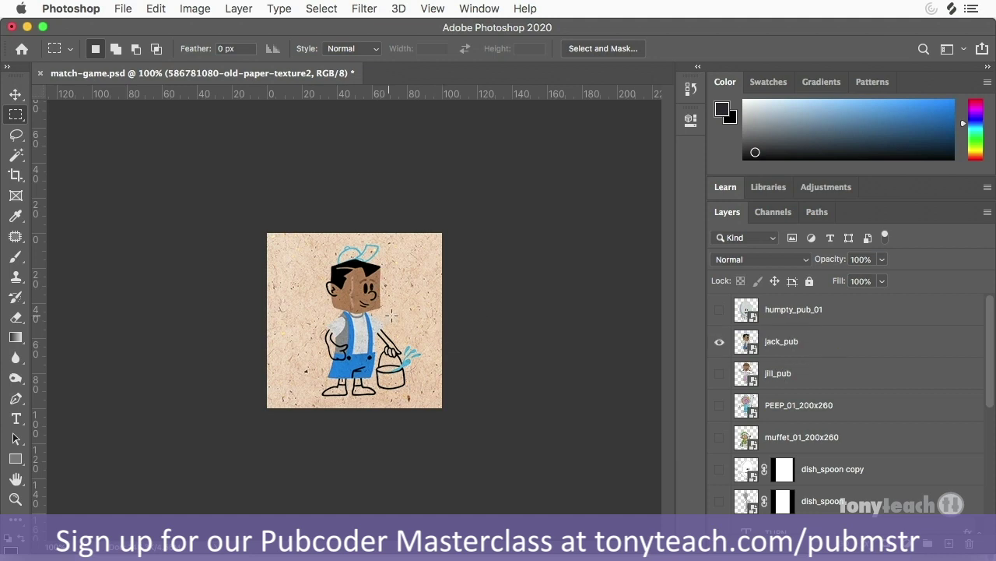
scroll(732, 452, down, 8)
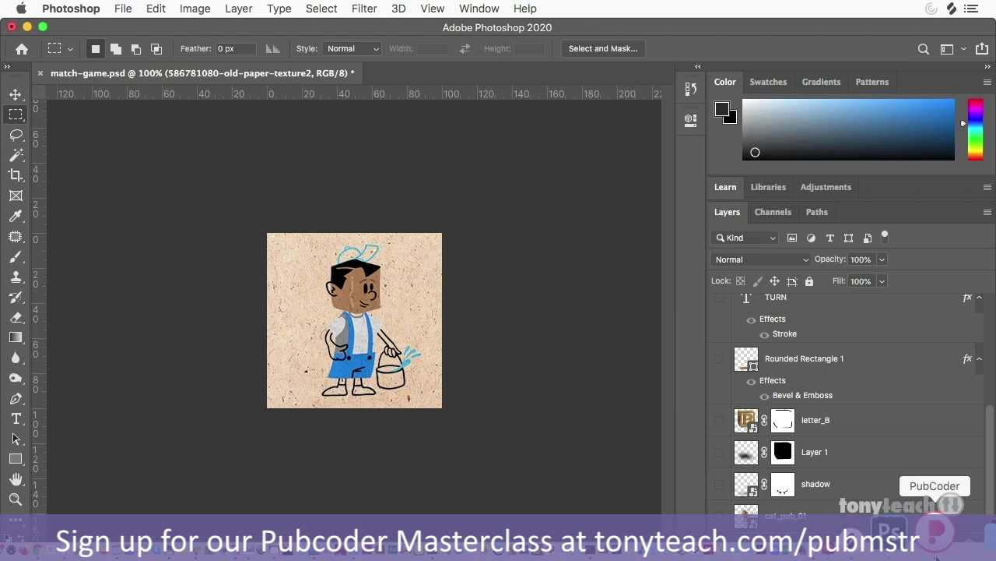
- Switch to PubCoder, close the preview and place a Memory Game widget on the Chapter 12 page at about X 574, Y 137 px
click(935, 529)
key(super+w)
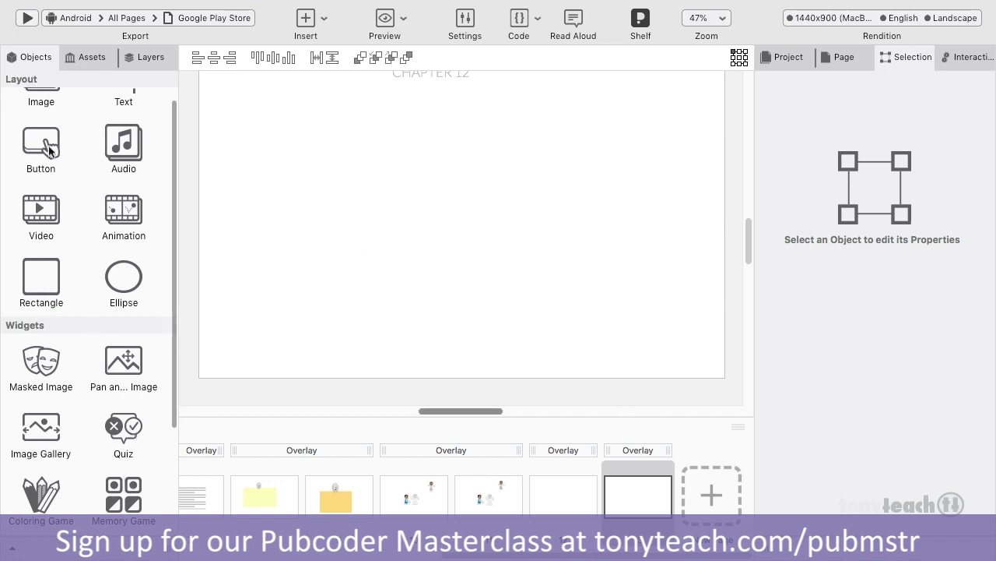
drag(125, 499, 395, 193)
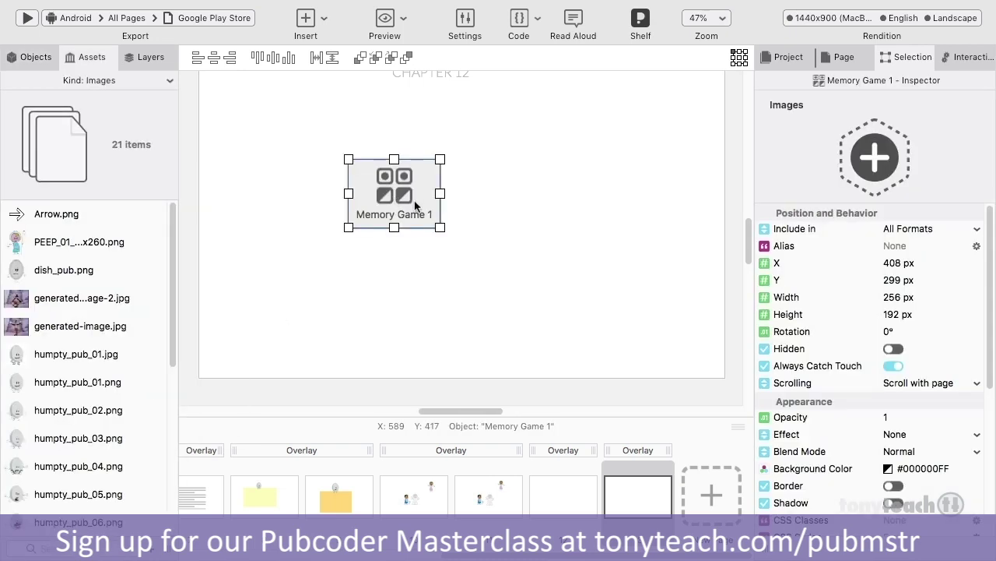
drag(415, 205, 474, 143)
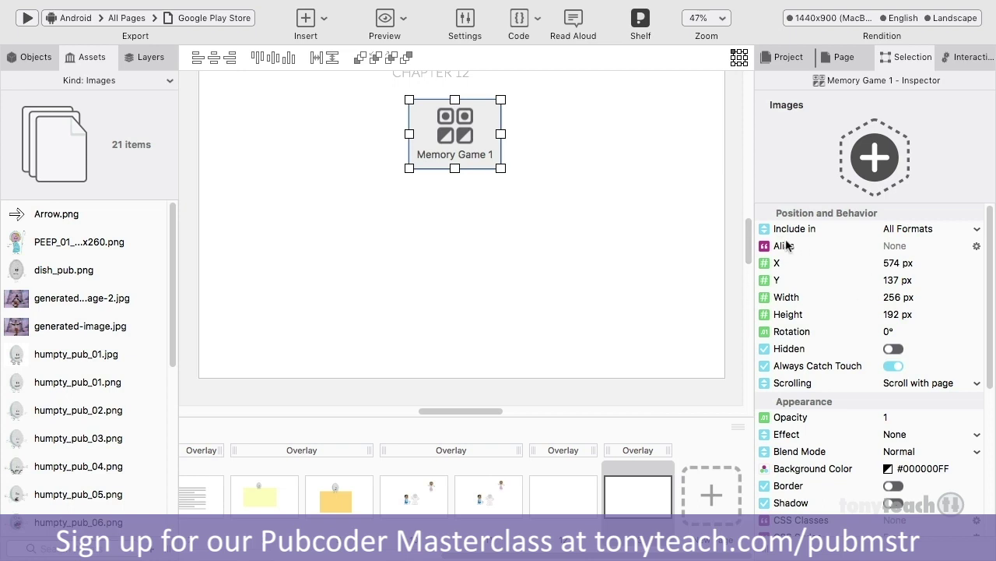
- Set the Memory Game widget's width and height to 800 px and move it to about X 286, Y 86 px
scroll(826, 335, down, 1)
scroll(826, 335, down, 6)
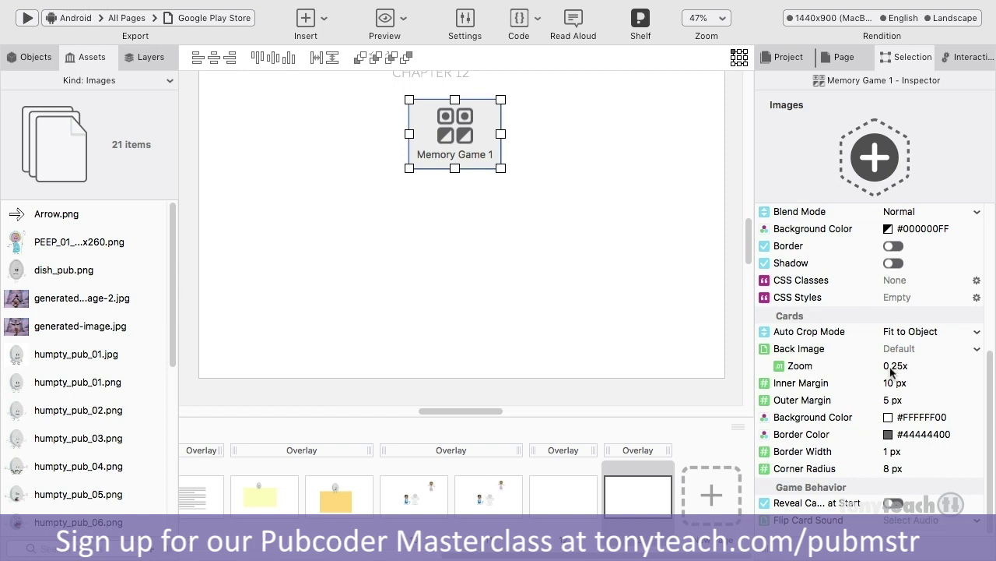
scroll(890, 372, up, 7)
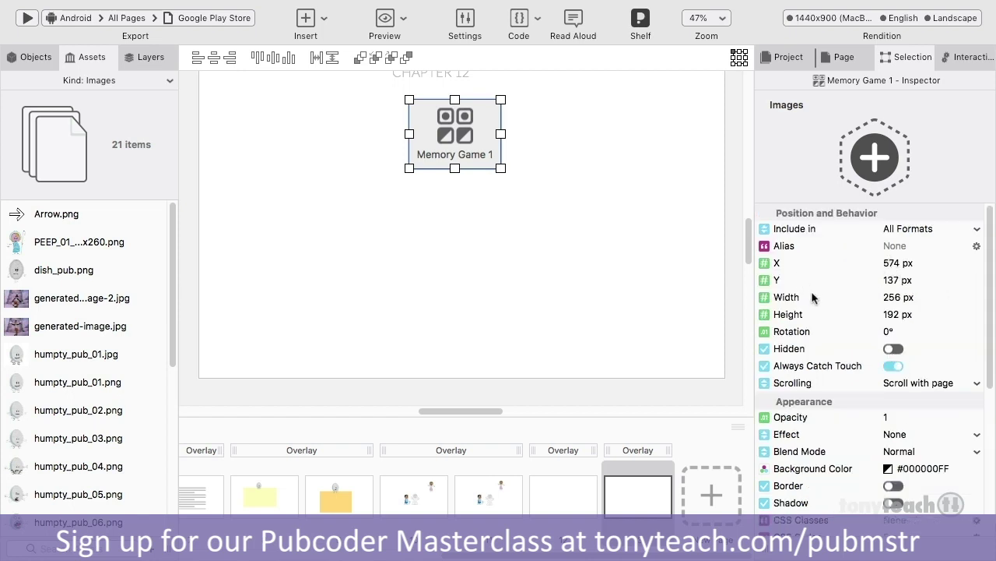
click(893, 297)
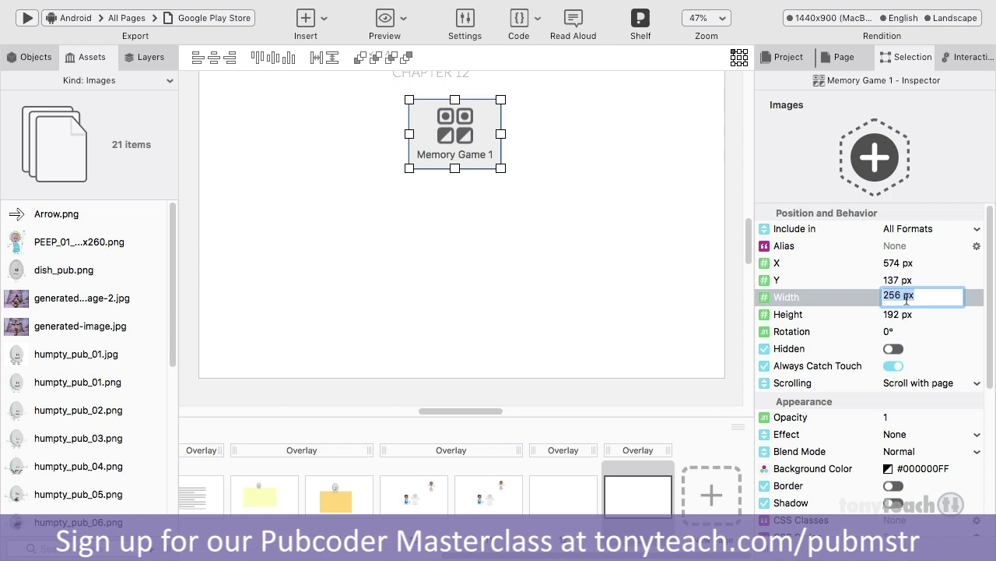
text(800)
click(895, 312)
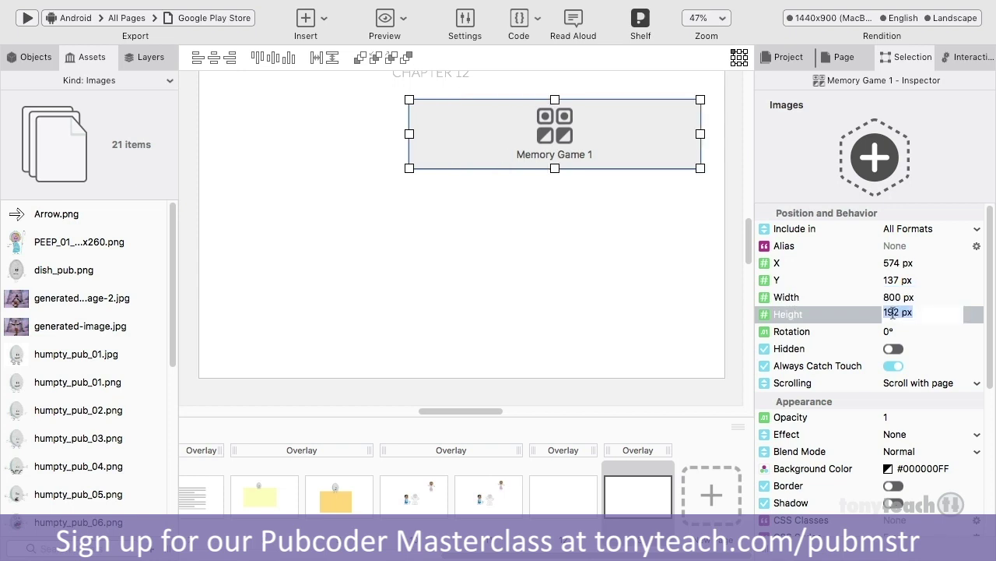
double_click(893, 312)
text(800)
key(Return)
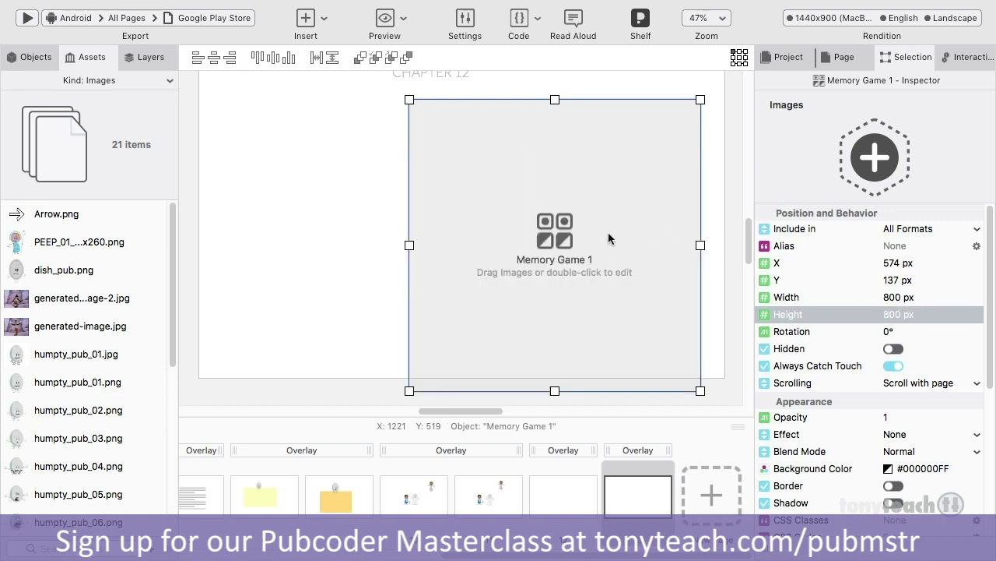
drag(649, 225, 546, 209)
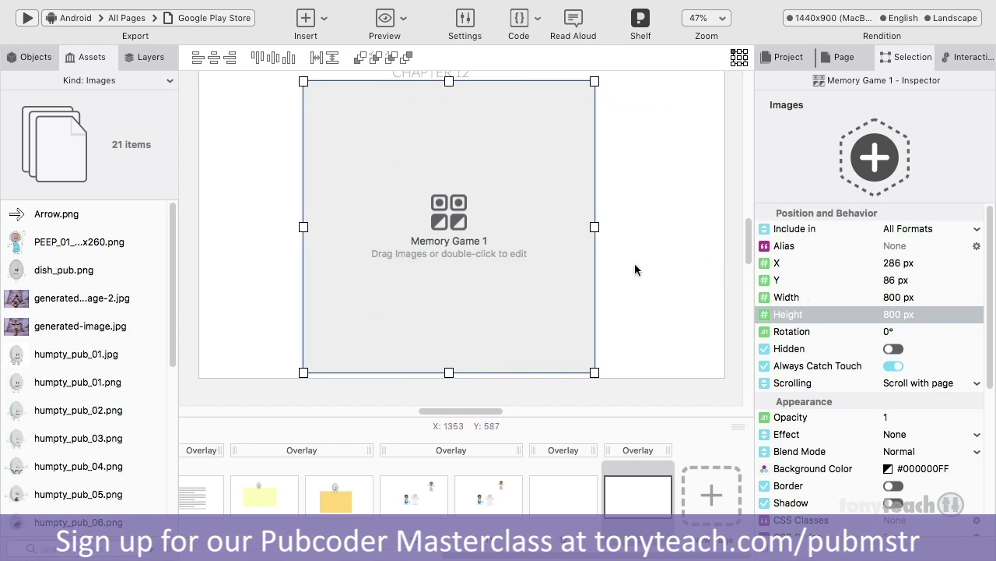
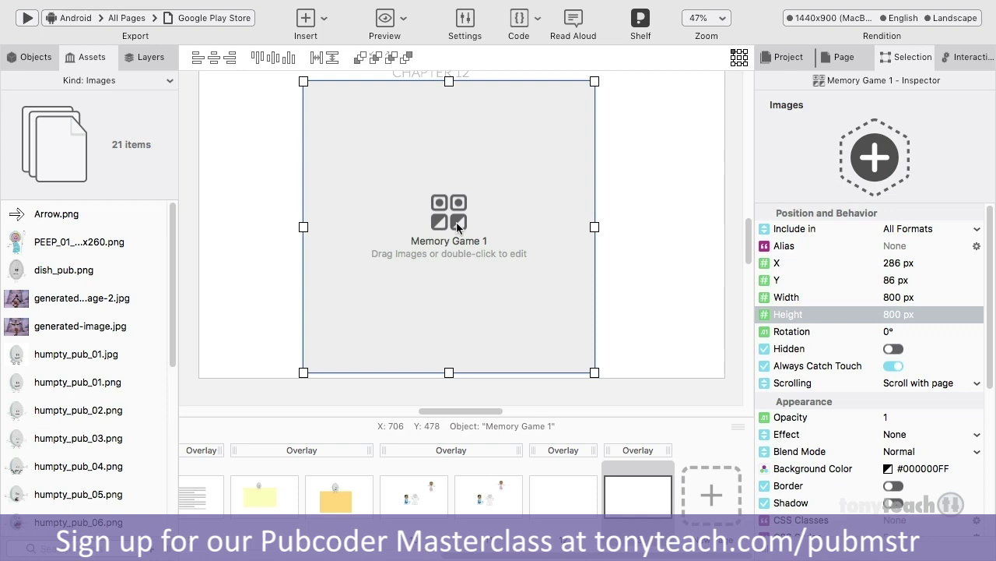
- Import the eight card images from match_humpty.png through match_cat.png in the matching_game folder on disk into the Memory Game widget
double_click(457, 226)
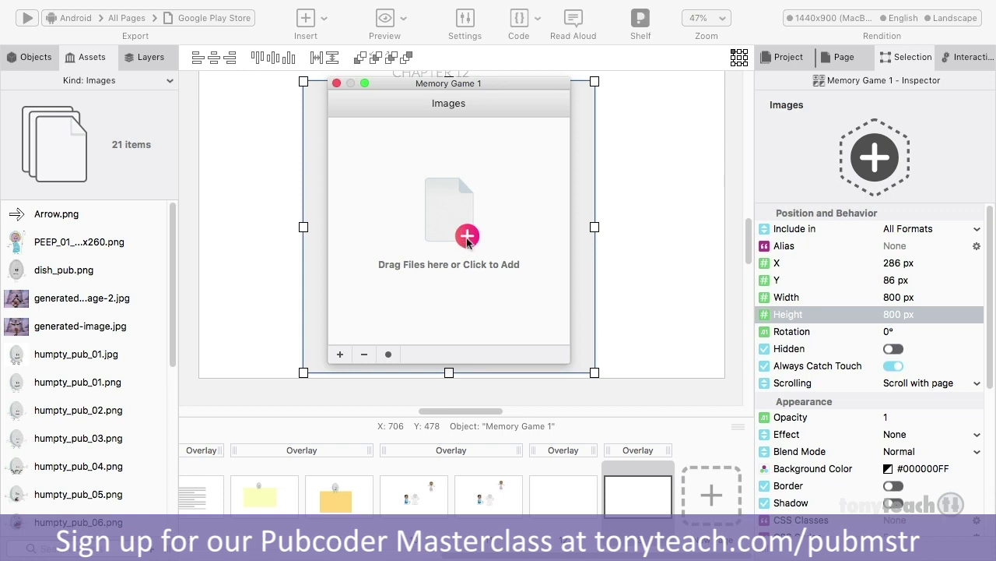
click(467, 236)
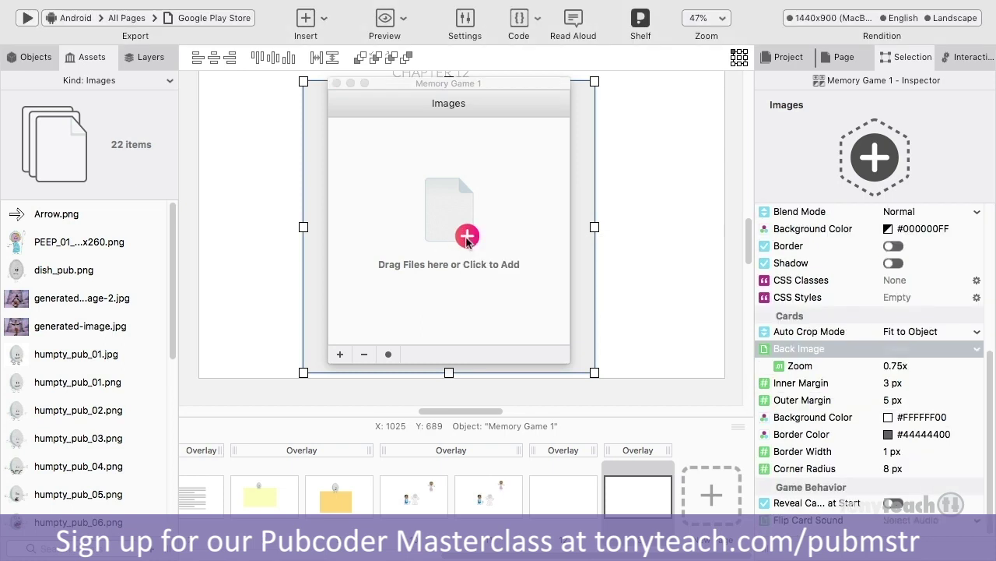
click(467, 236)
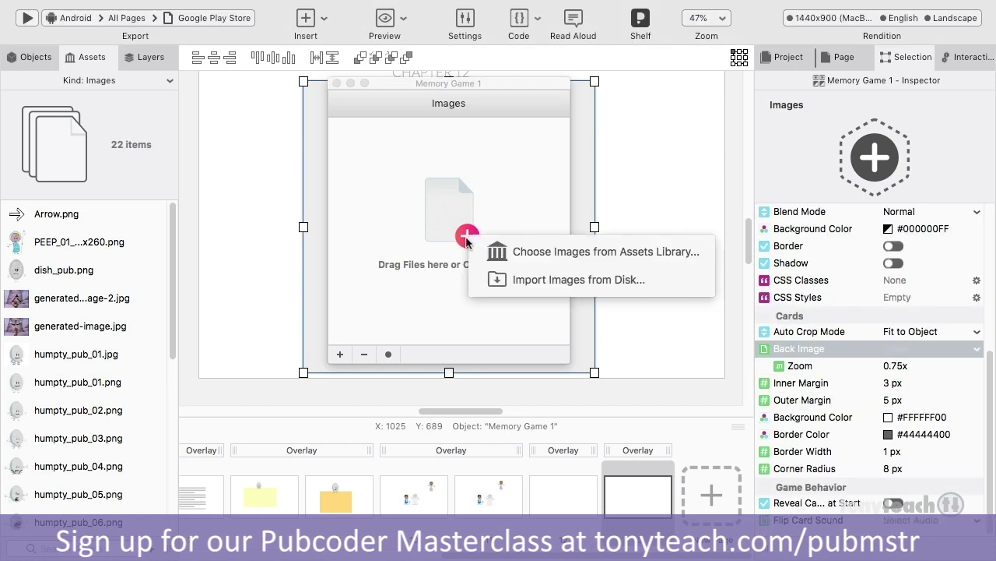
click(514, 281)
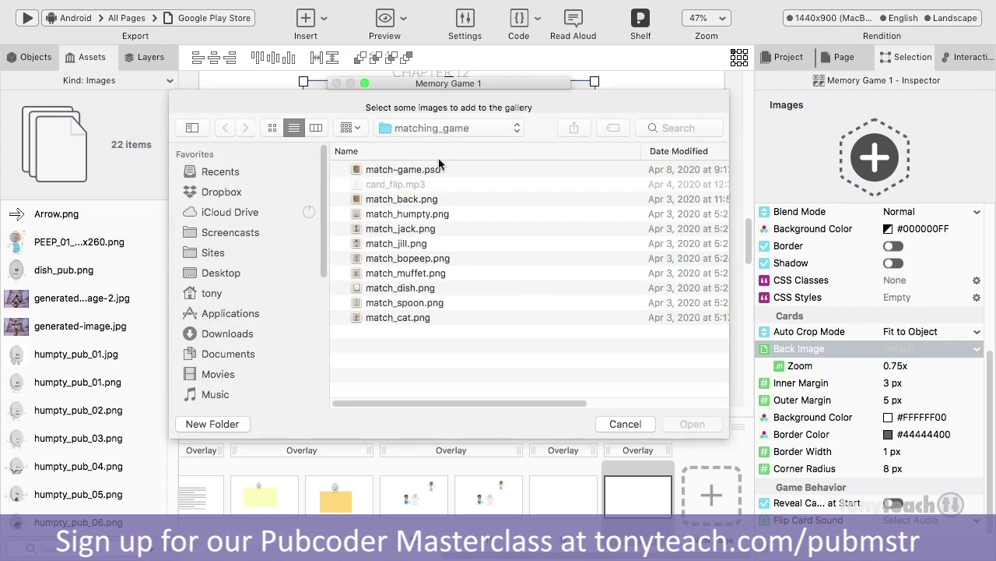
click(415, 204)
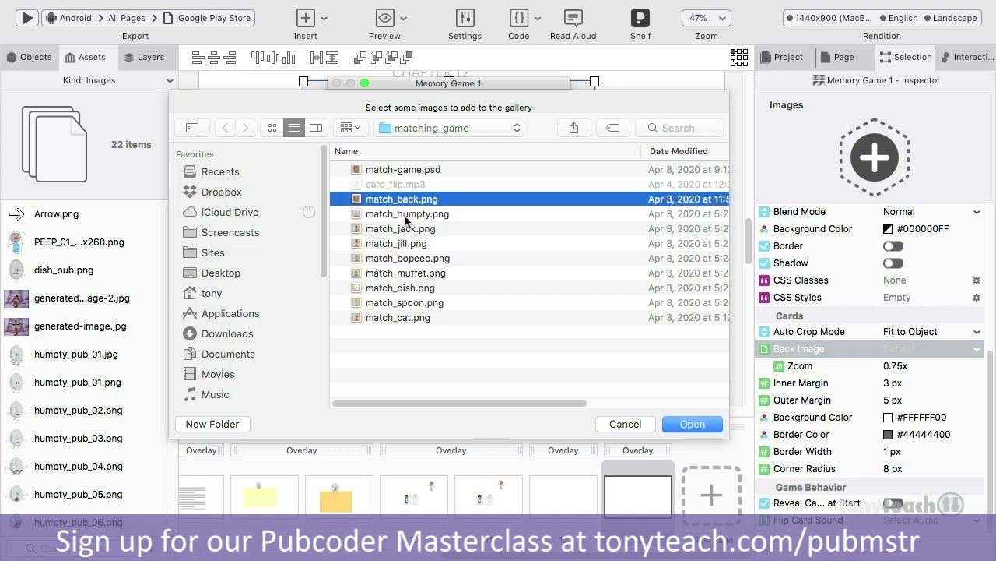
click(403, 216)
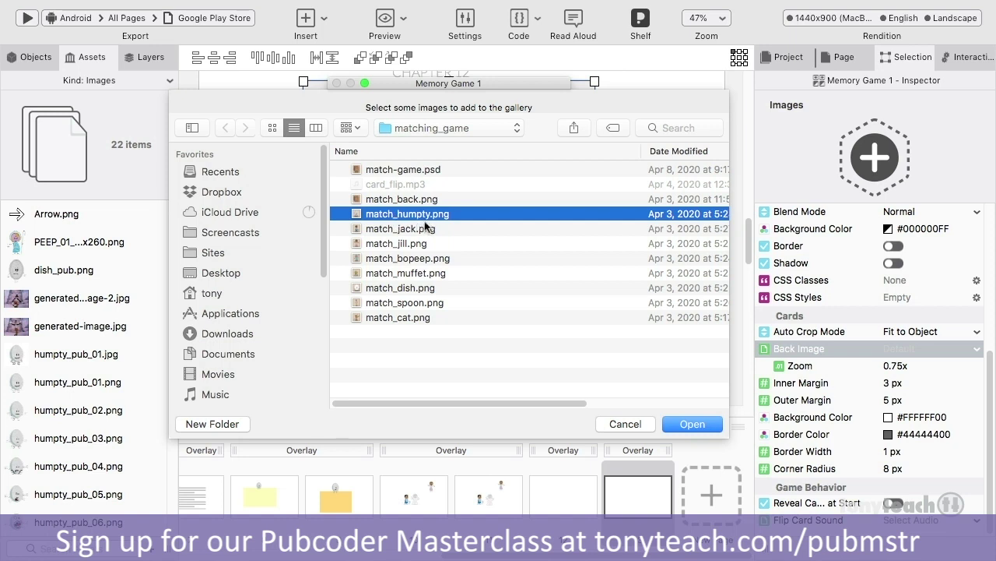
shift+click(405, 317)
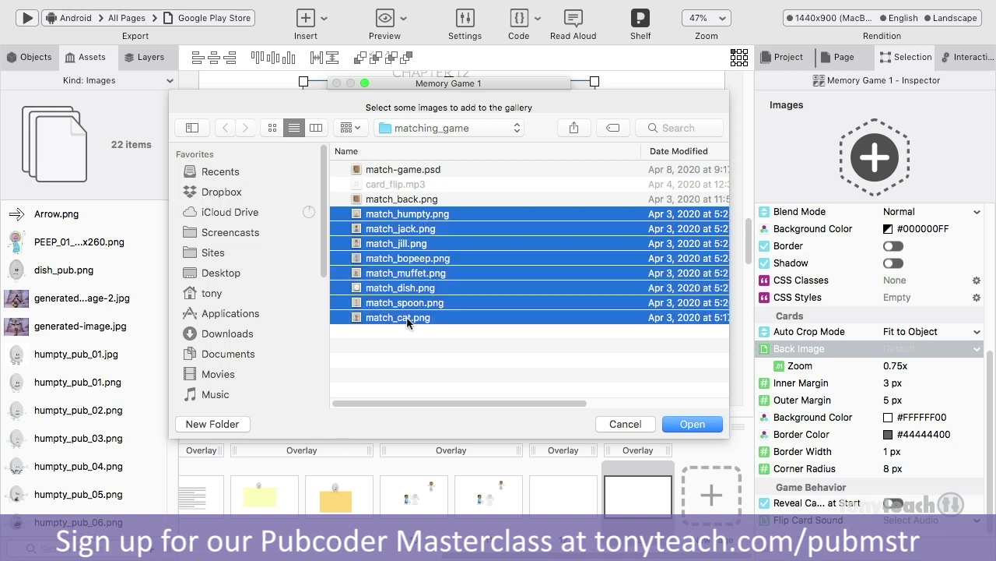
click(689, 424)
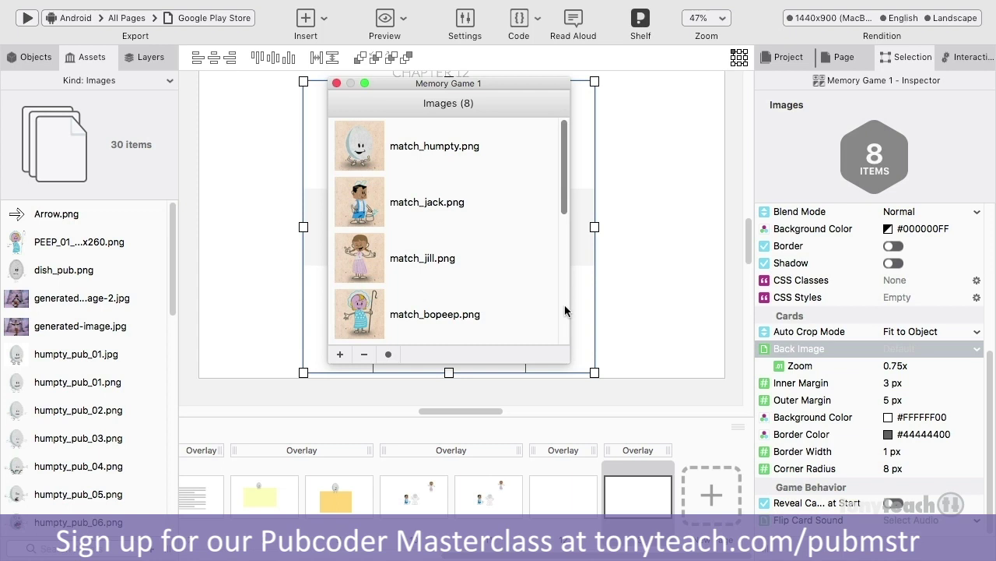
scroll(536, 288, down, 5)
scroll(535, 288, up, 5)
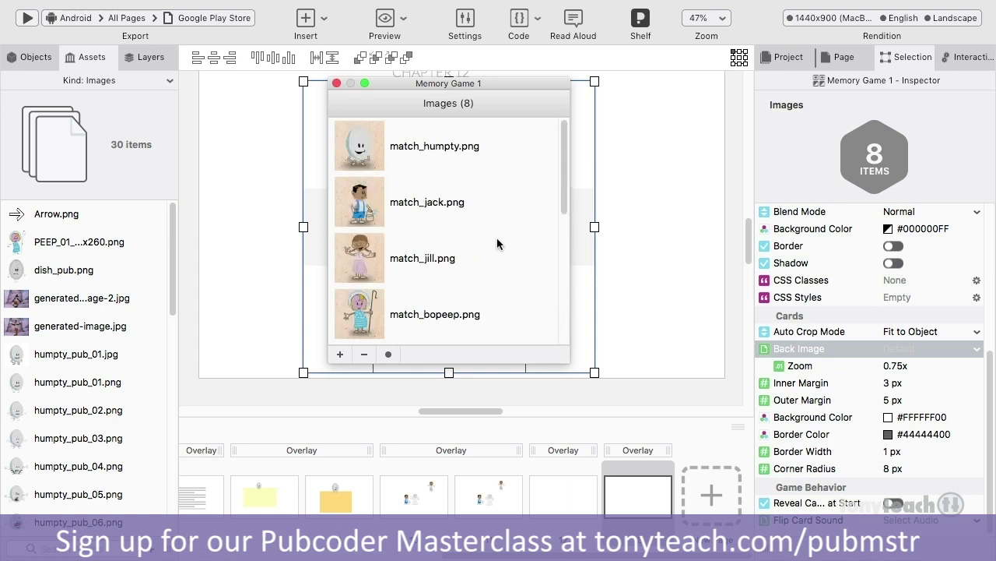
click(336, 84)
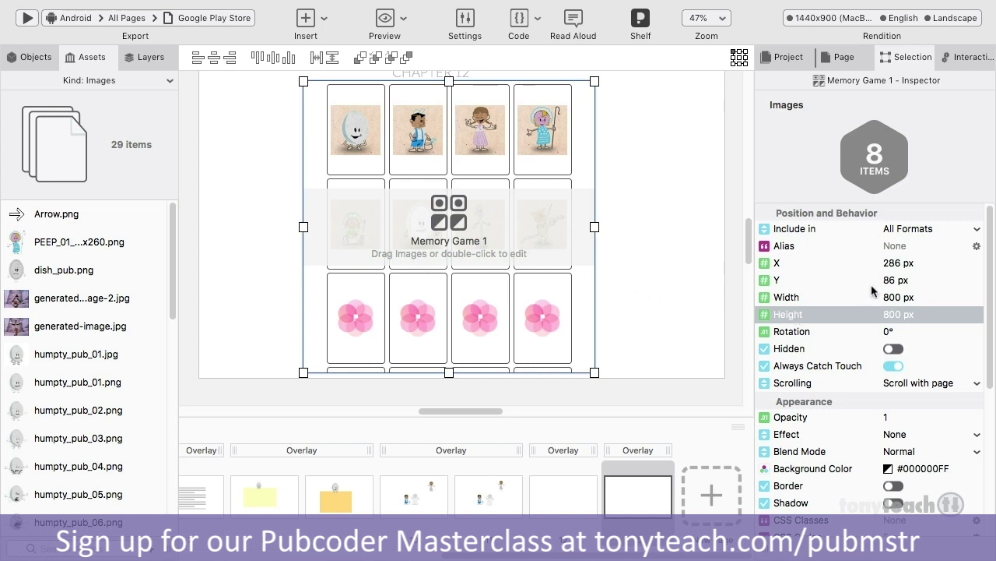
- Import match_back.png from disk as the back image of the Memory Game cards
scroll(869, 291, down, 5)
scroll(869, 296, up, 3)
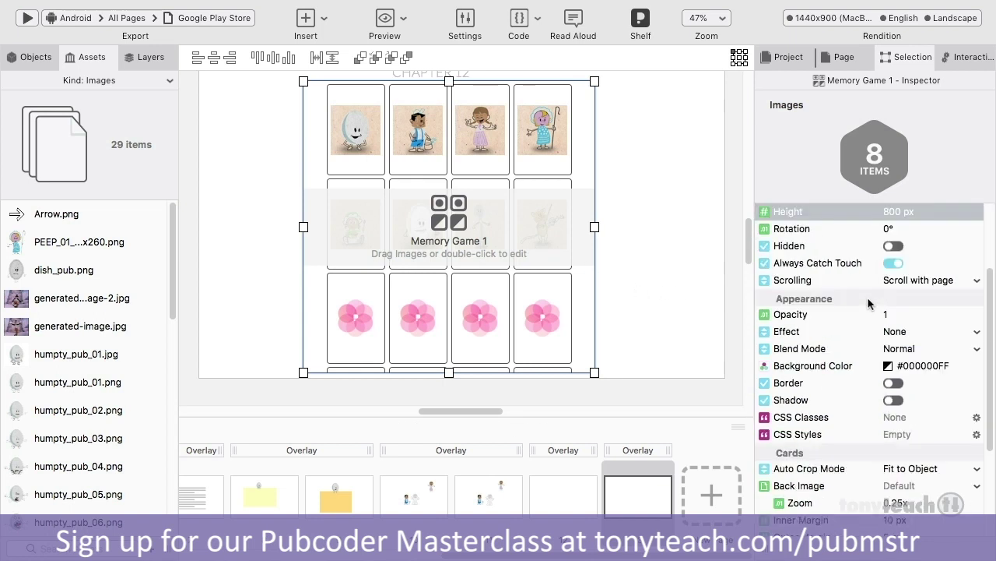
scroll(869, 296, down, 4)
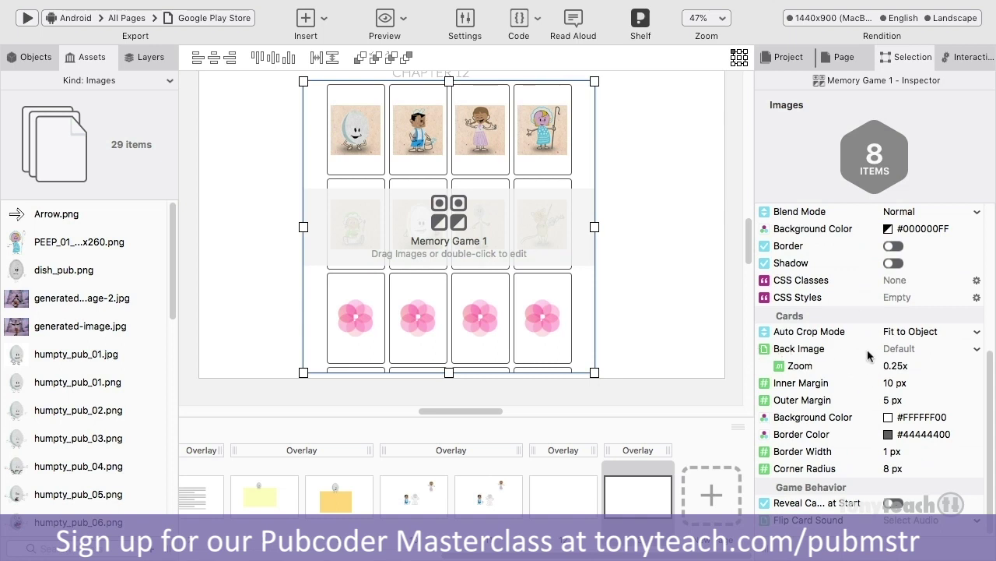
click(977, 349)
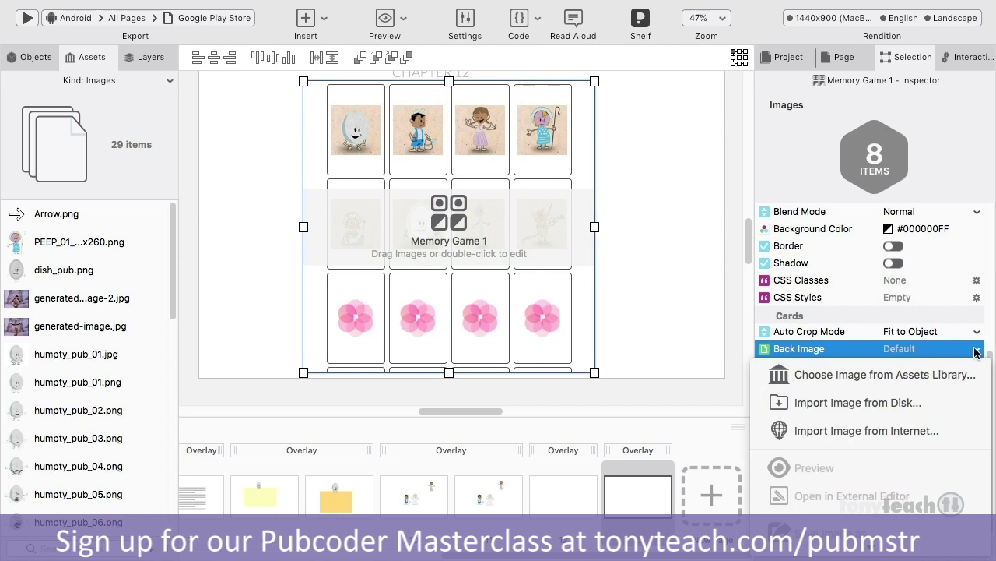
click(871, 403)
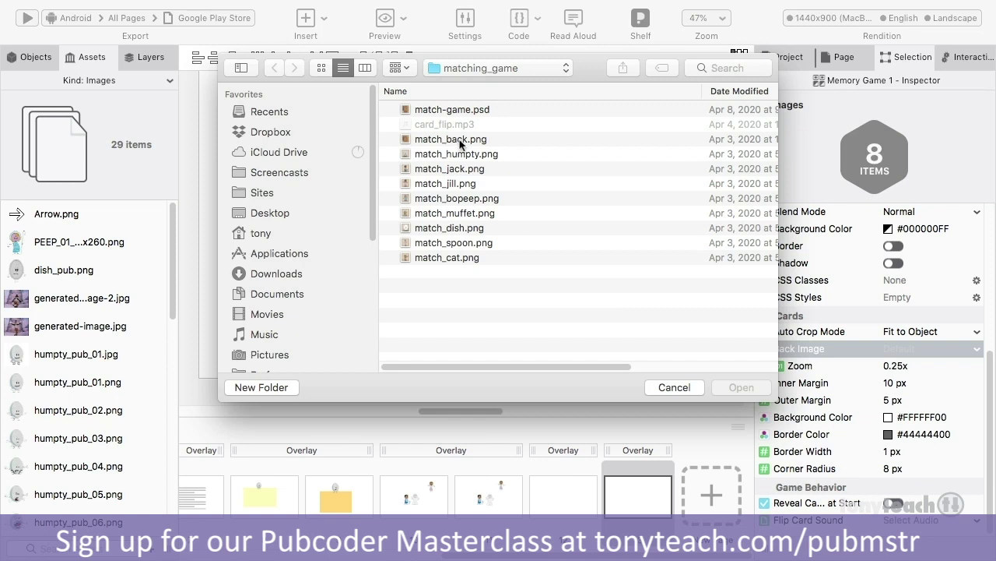
click(460, 142)
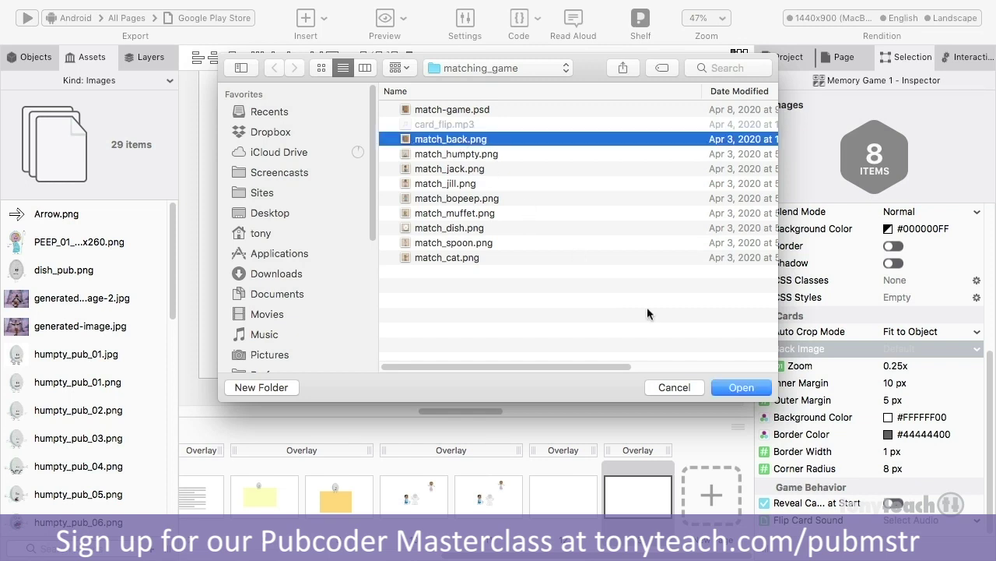
click(740, 388)
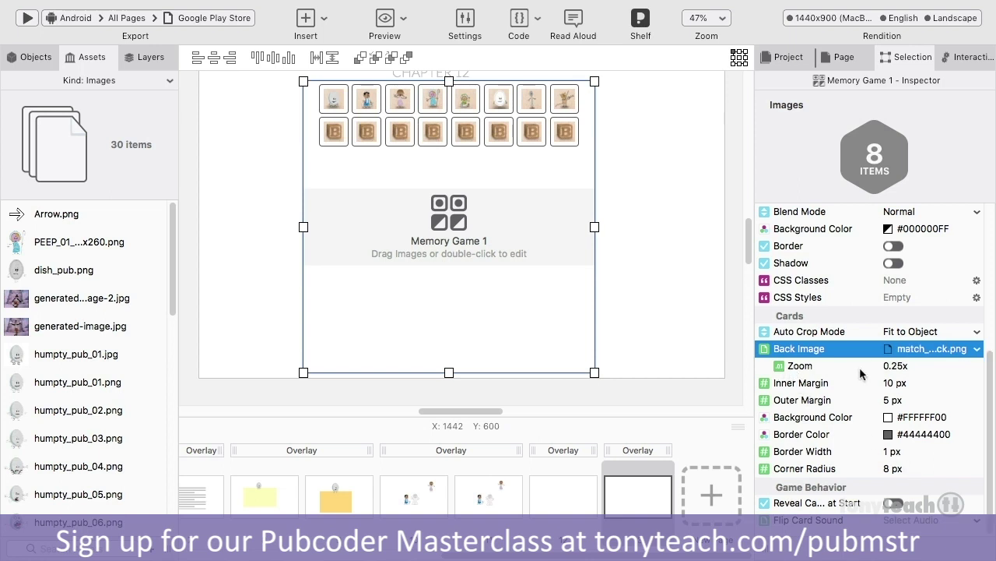
- Set the card back image's zoom to 0.75x
double_click(897, 366)
click(895, 365)
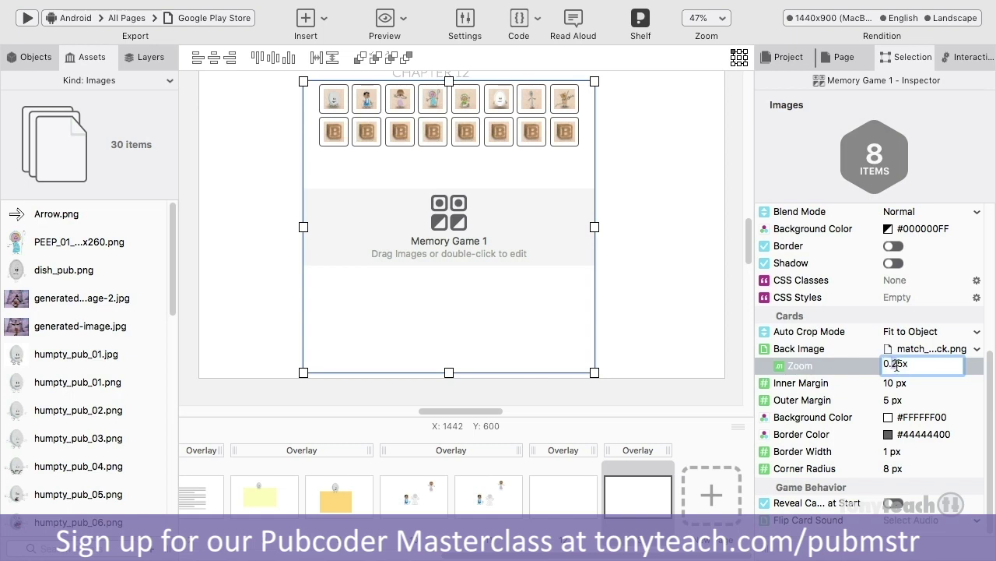
key(BackSpace)
text(7)
key(Return)
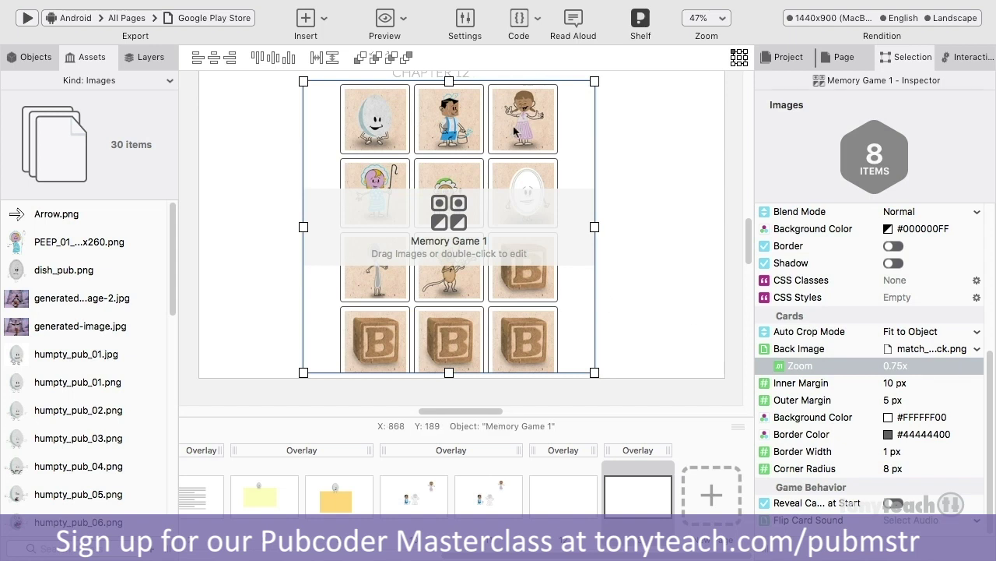
- Set the cards' inner margin to 3 px and preview the page
click(893, 389)
click(897, 387)
text(3)
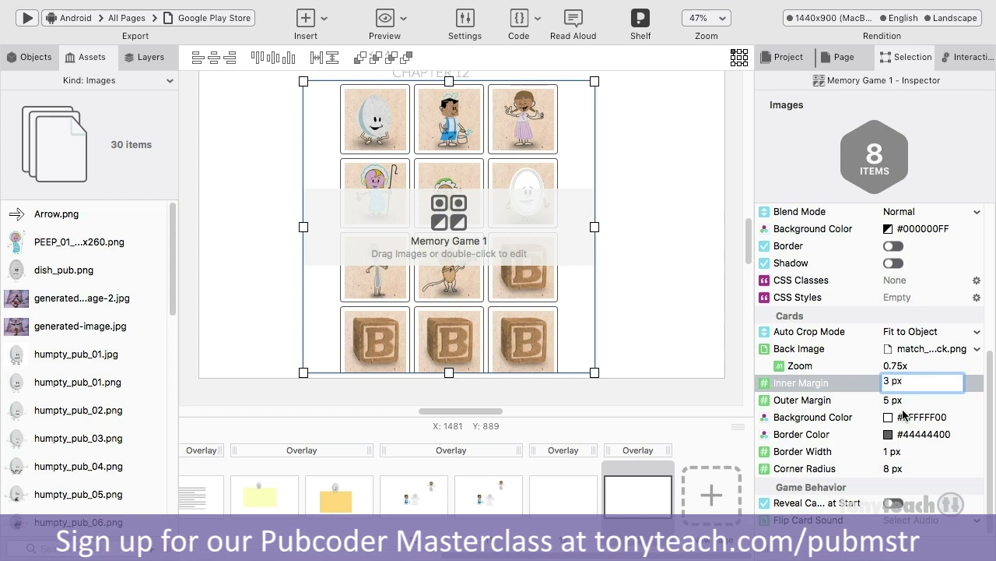
click(895, 399)
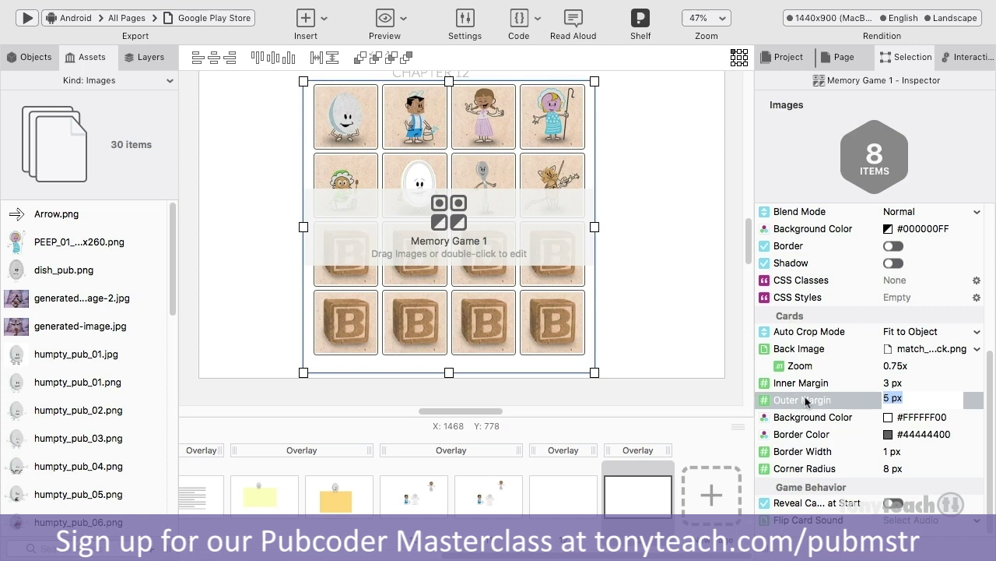
click(973, 436)
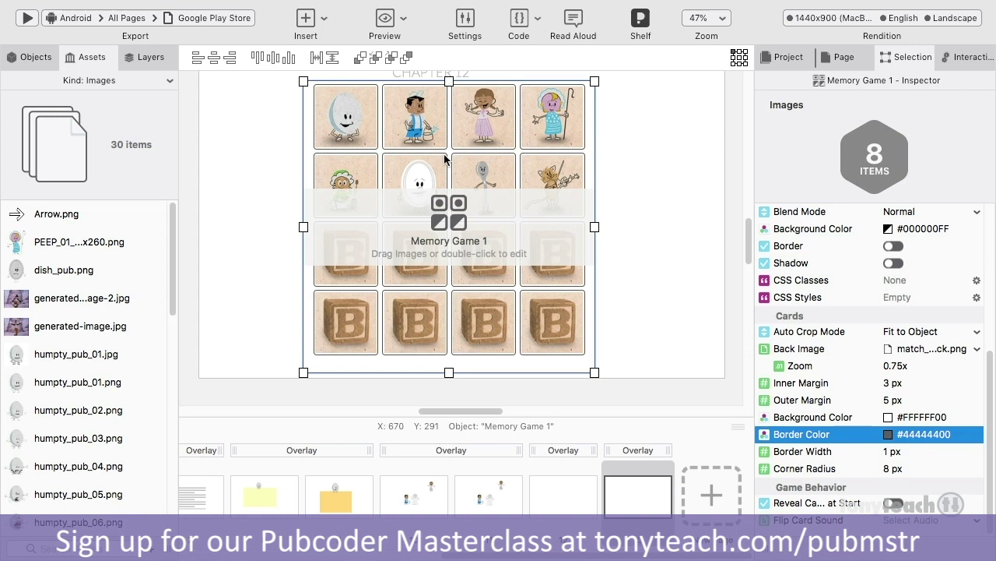
click(385, 20)
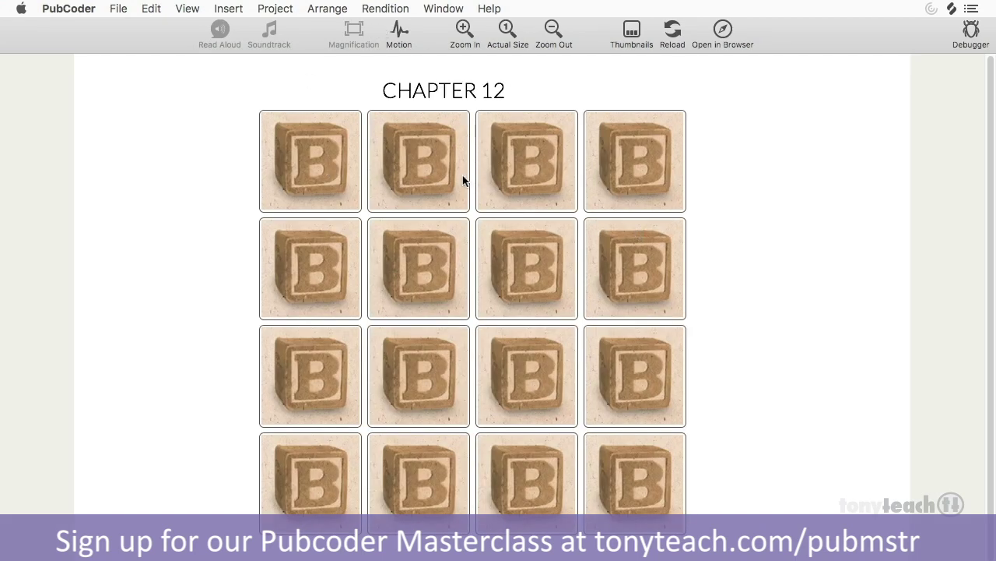
- Test the memory game in the preview by turning over pairs of cards in the upper two rows
click(421, 202)
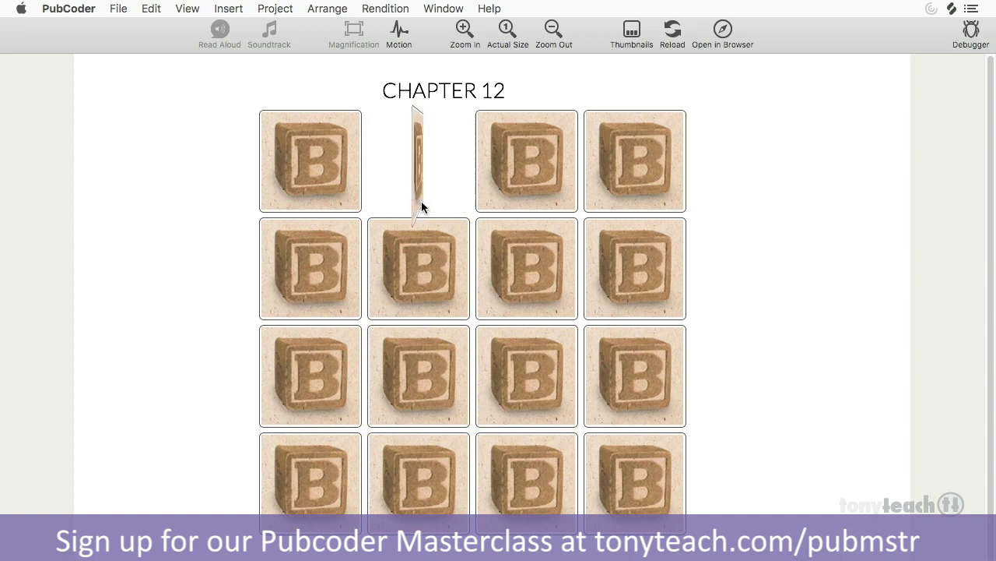
click(528, 204)
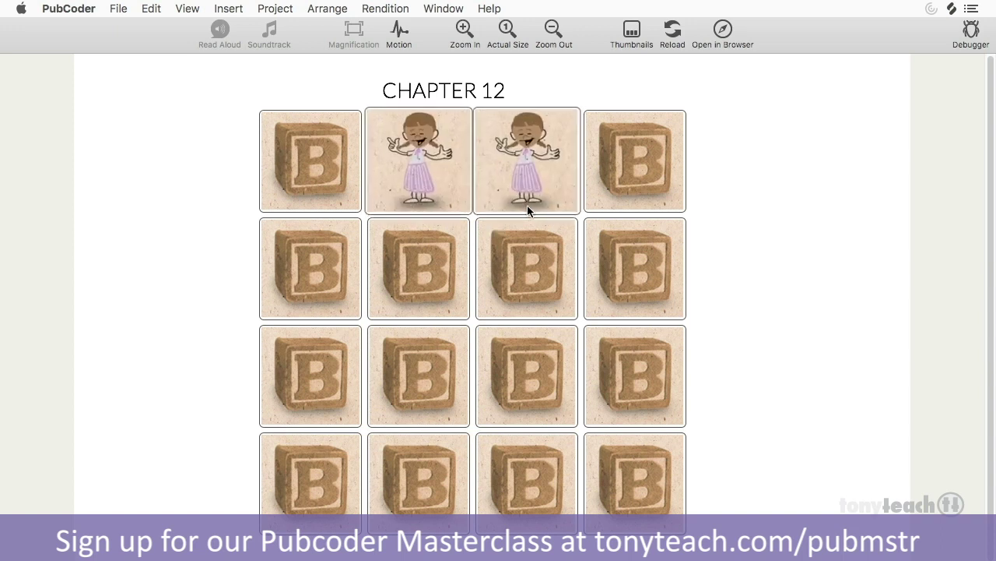
click(421, 309)
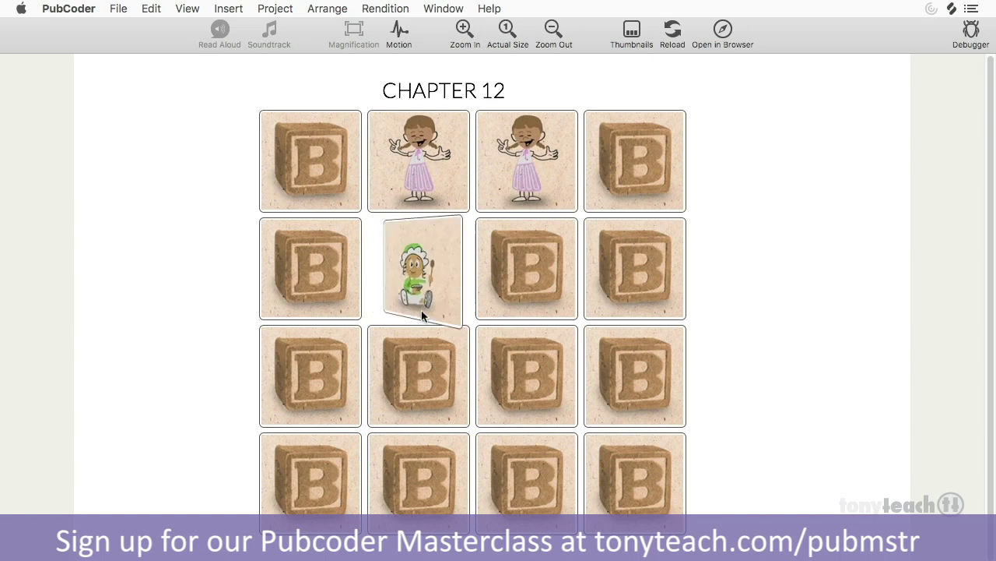
click(514, 313)
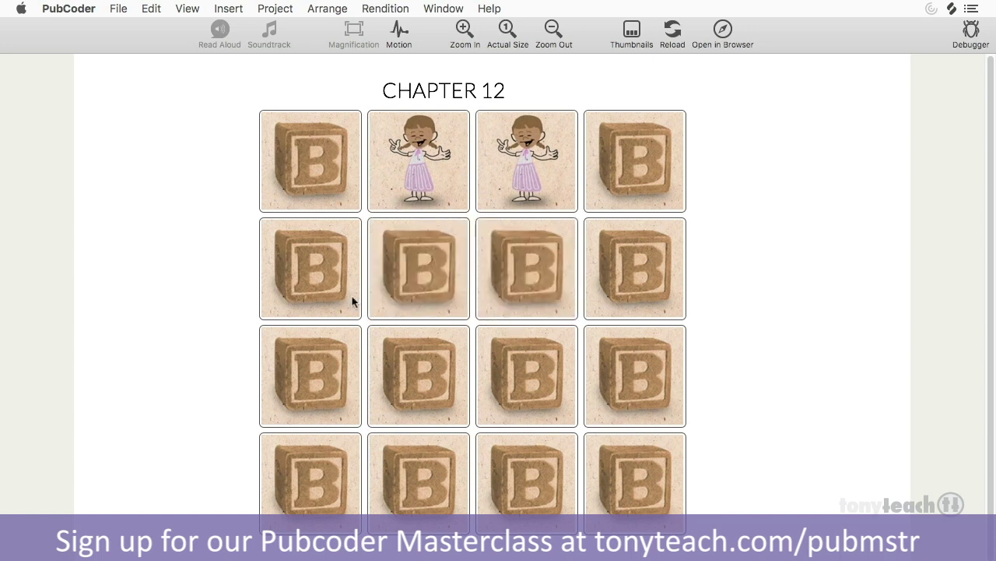
click(306, 310)
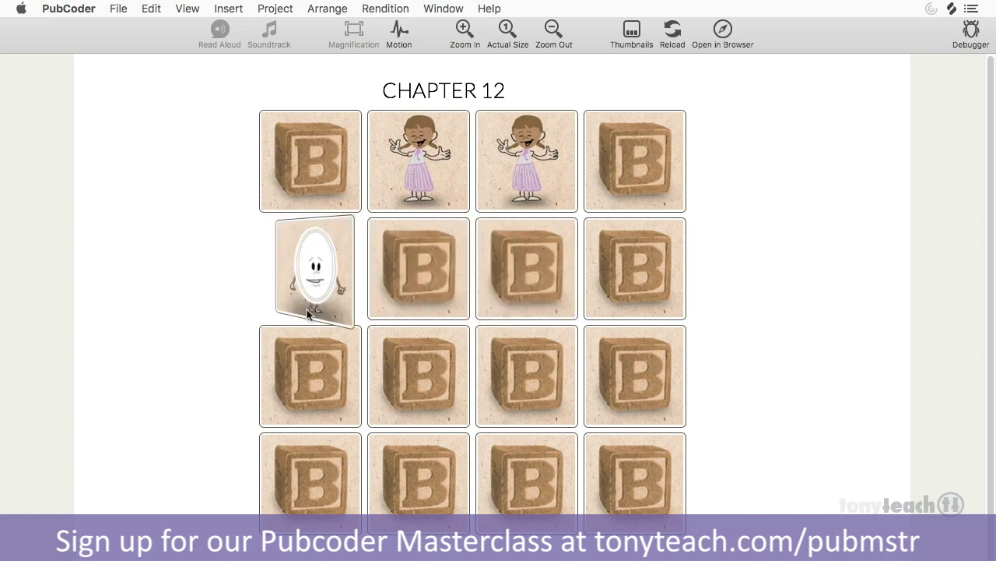
click(408, 306)
click(320, 200)
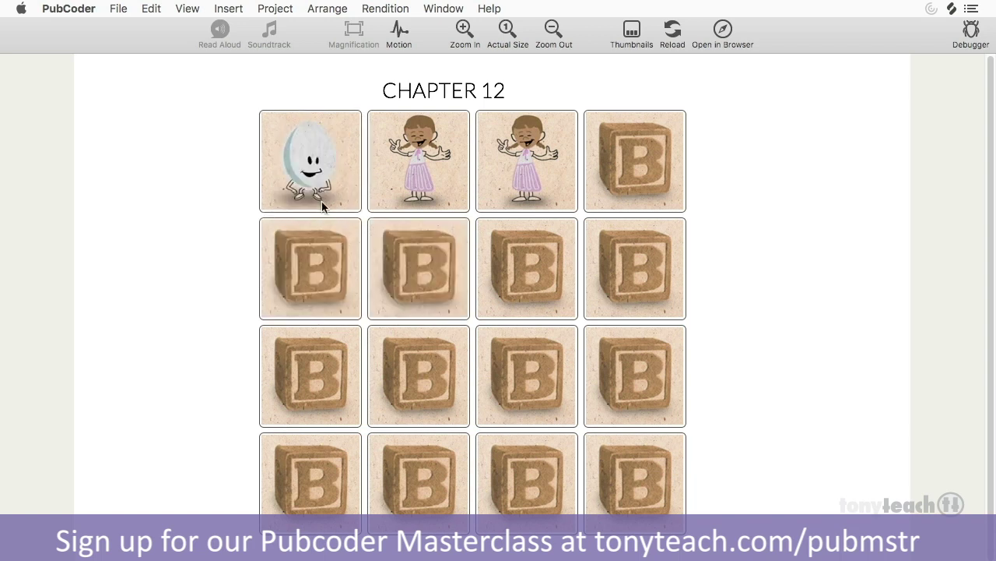
click(399, 281)
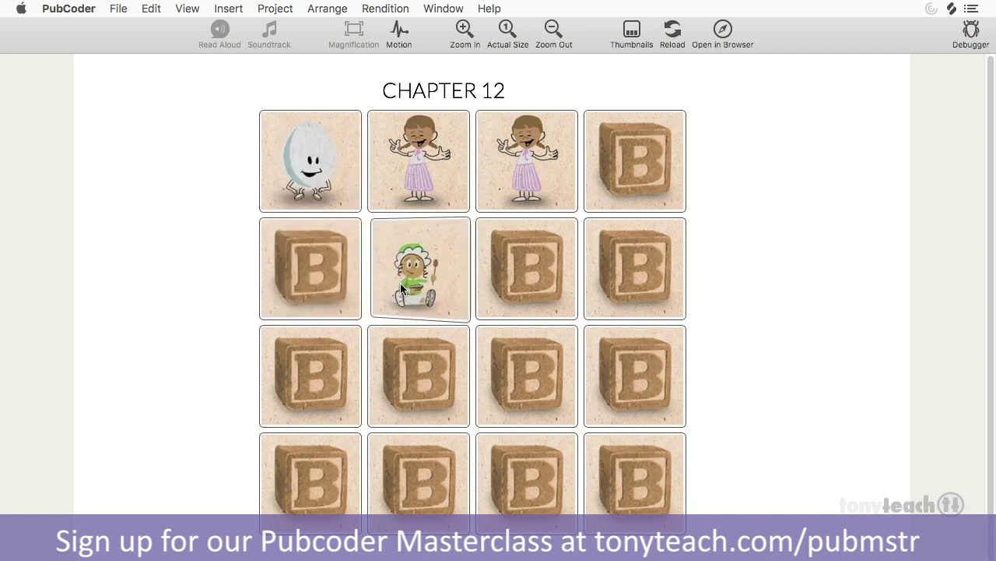
click(323, 294)
click(648, 195)
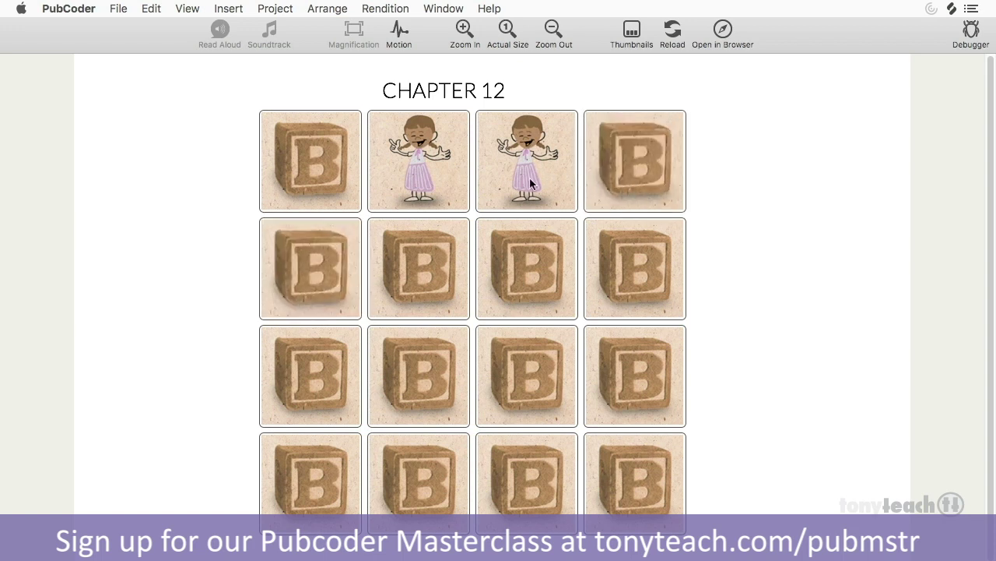
- Return to the project window and import card_flip.mp3 from disk as the Memory Game's flip card sound
click(438, 7)
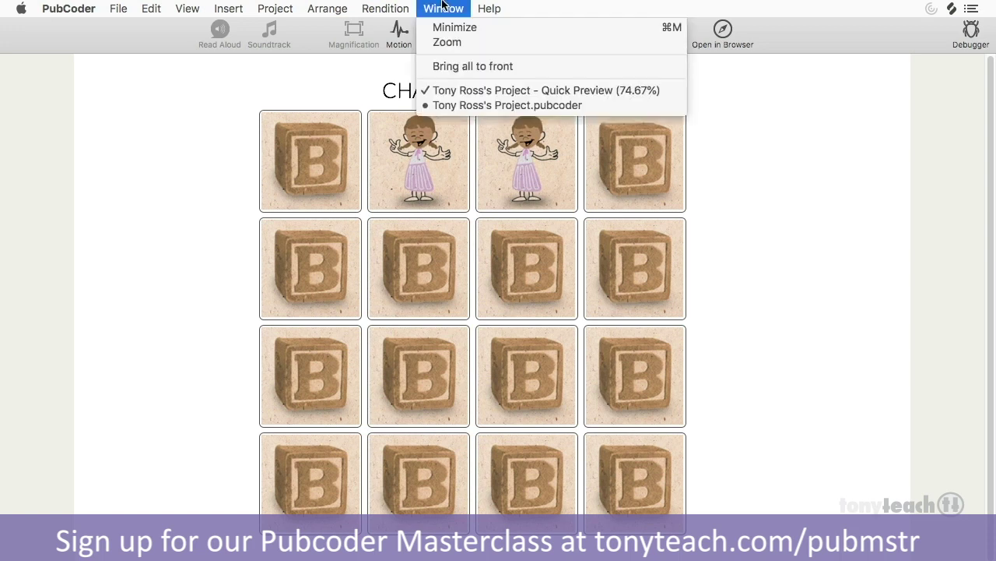
click(479, 103)
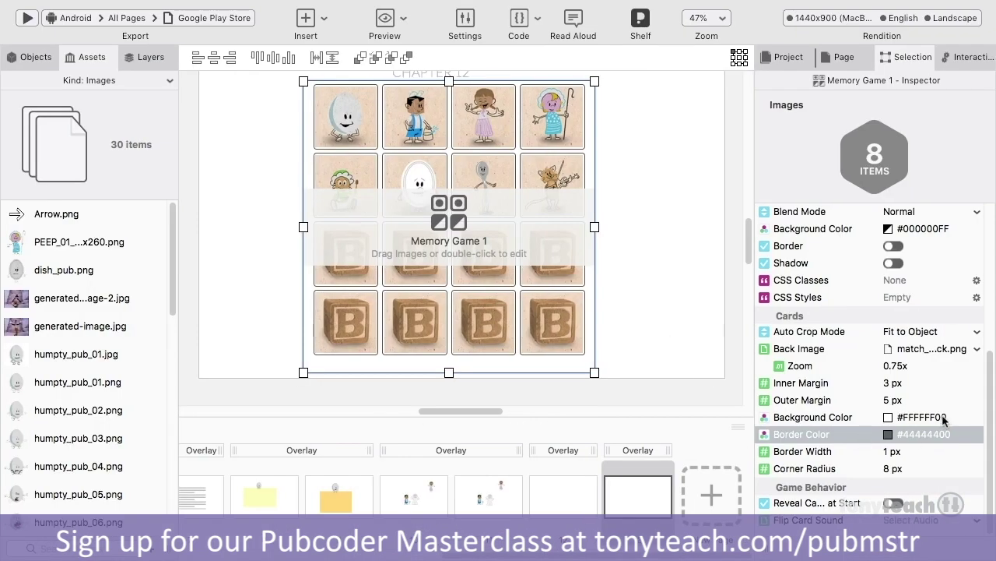
click(932, 520)
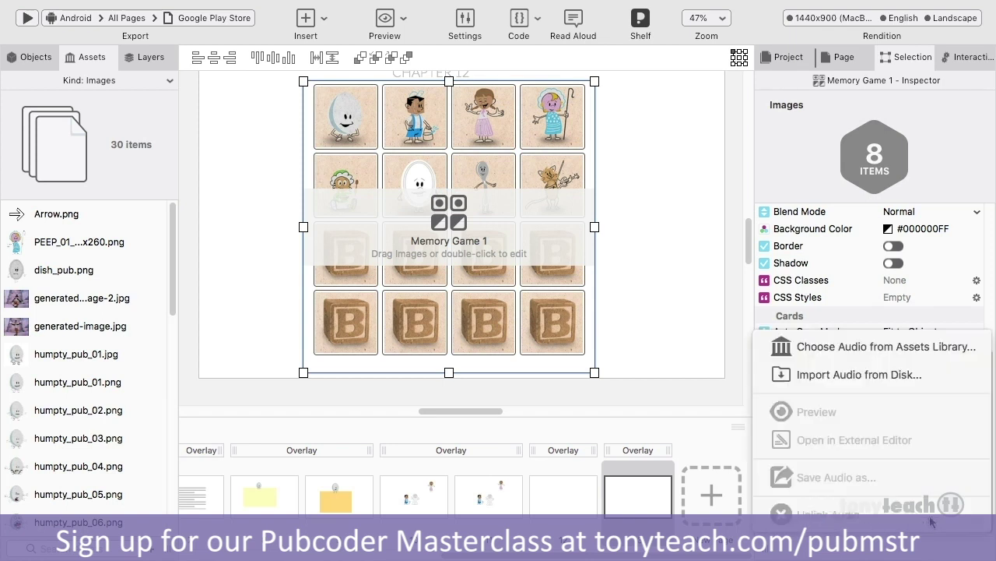
click(852, 377)
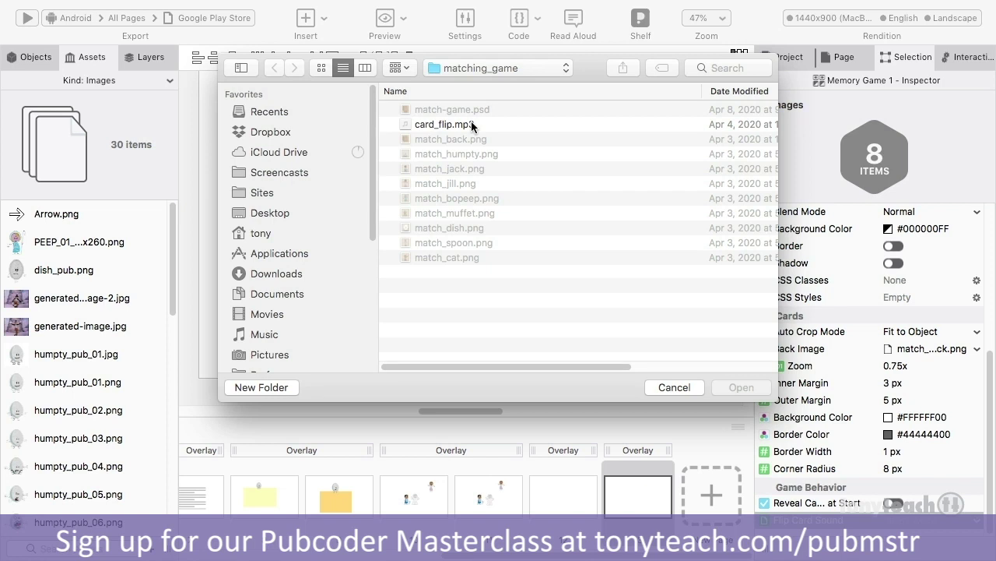
click(474, 123)
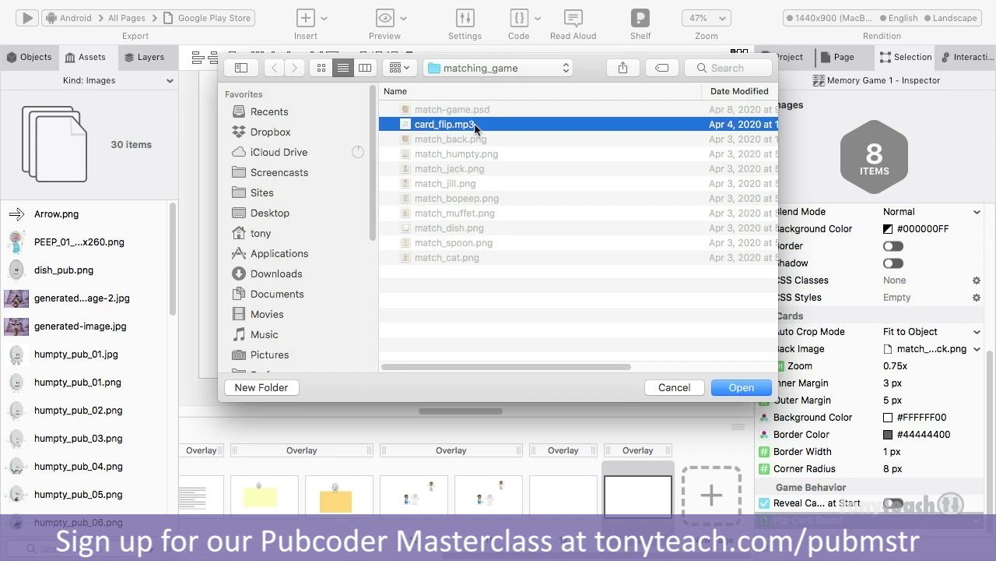
click(741, 386)
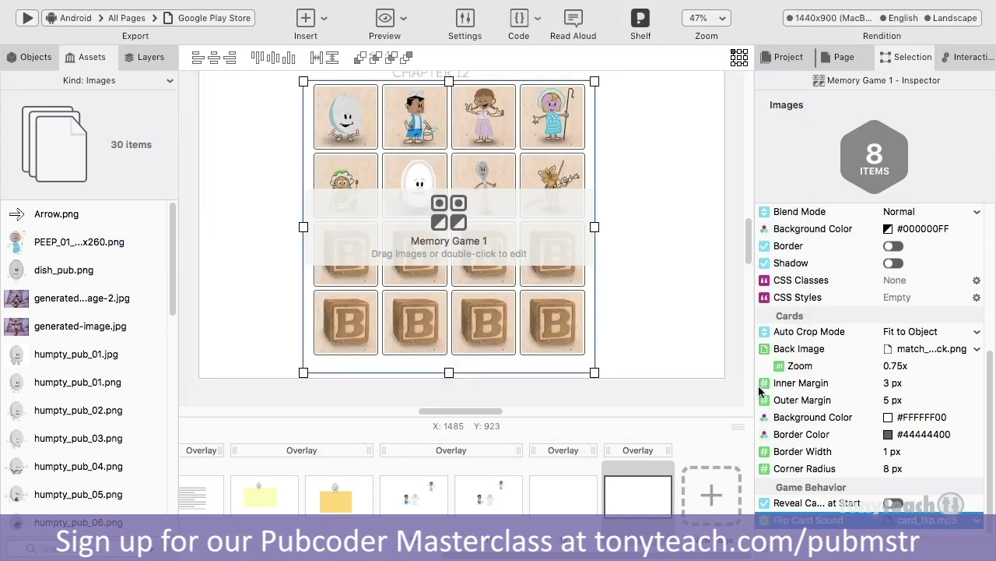
- Preview the page again and turn over two pairs of cards to test the flip sound
click(390, 31)
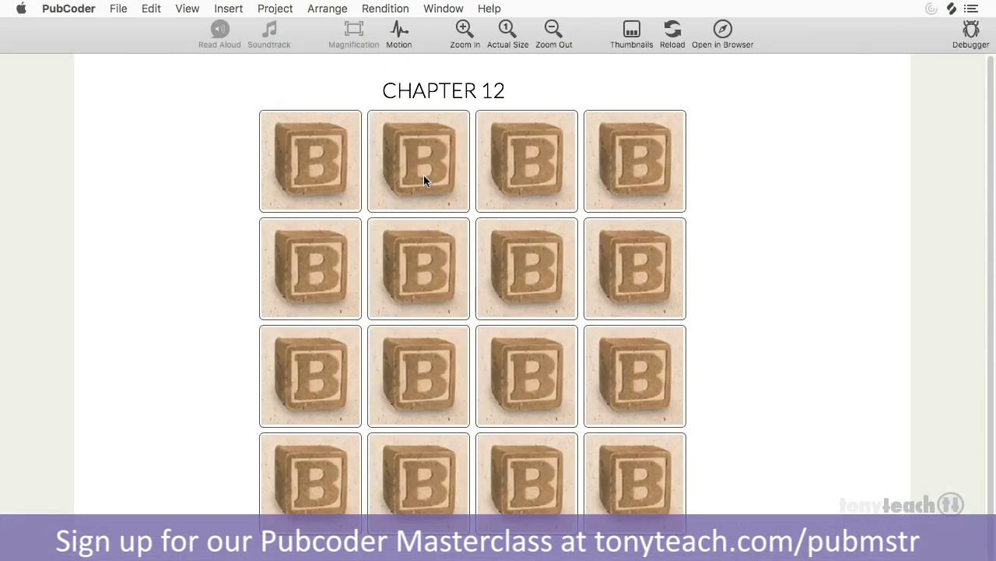
click(428, 207)
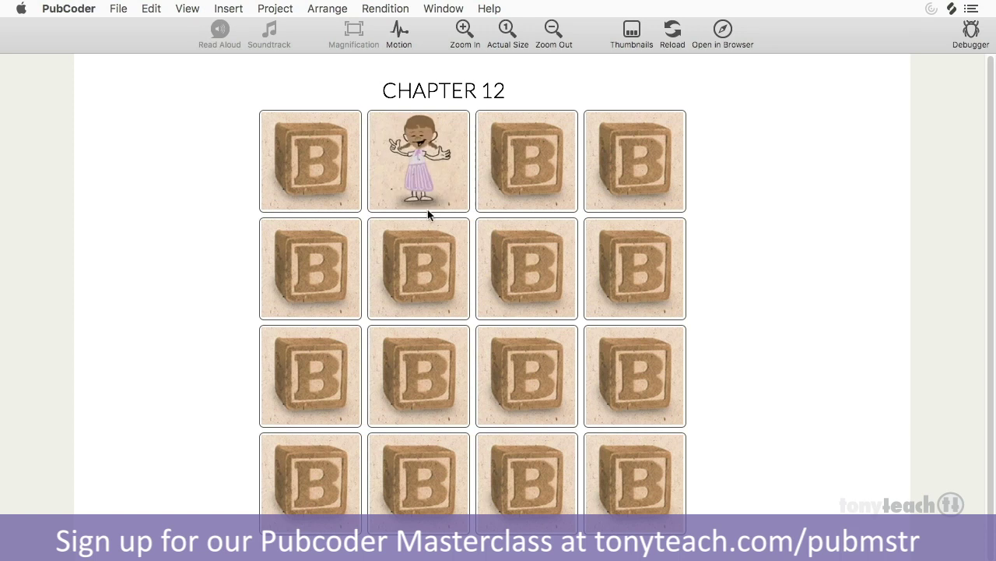
click(526, 306)
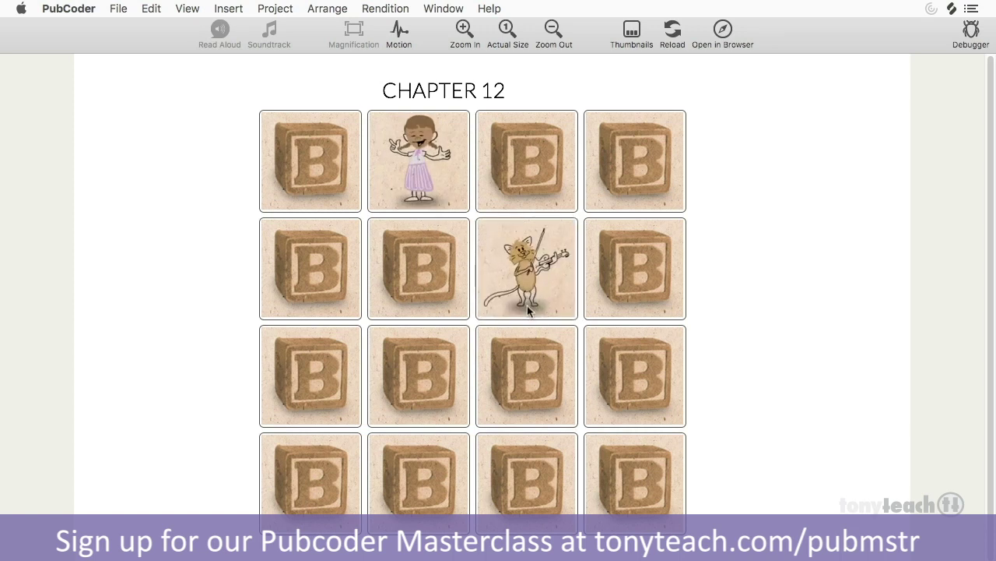
click(435, 307)
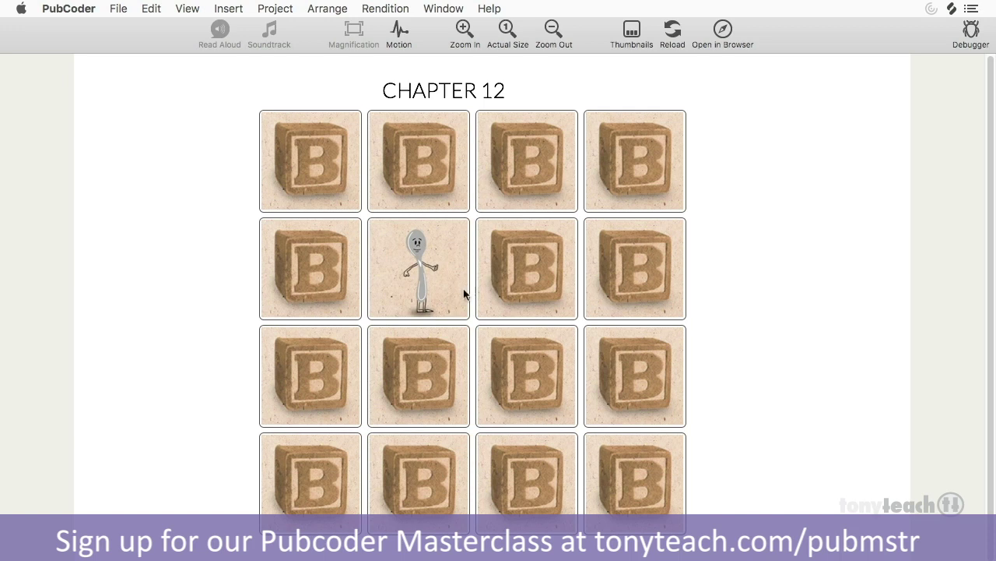
click(510, 206)
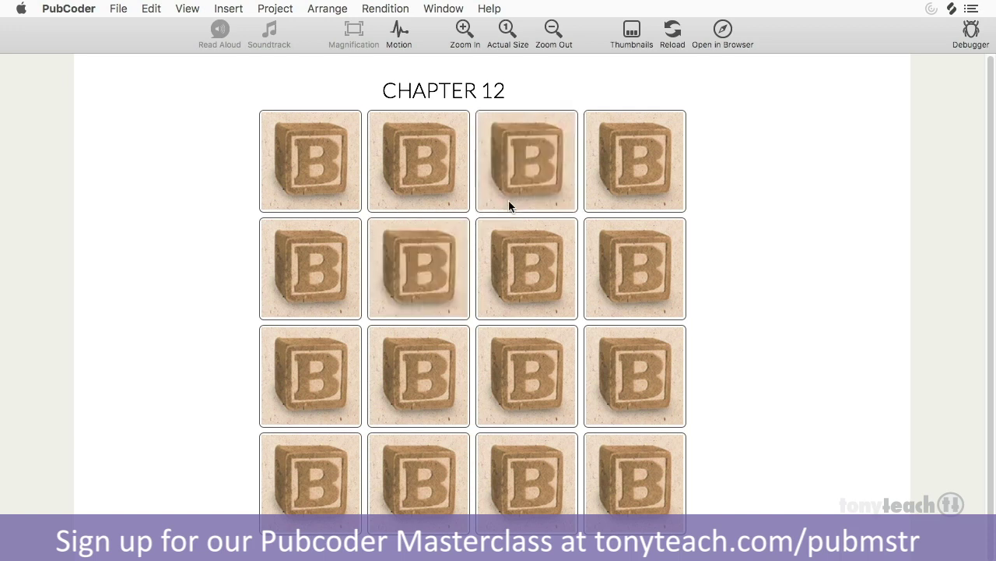